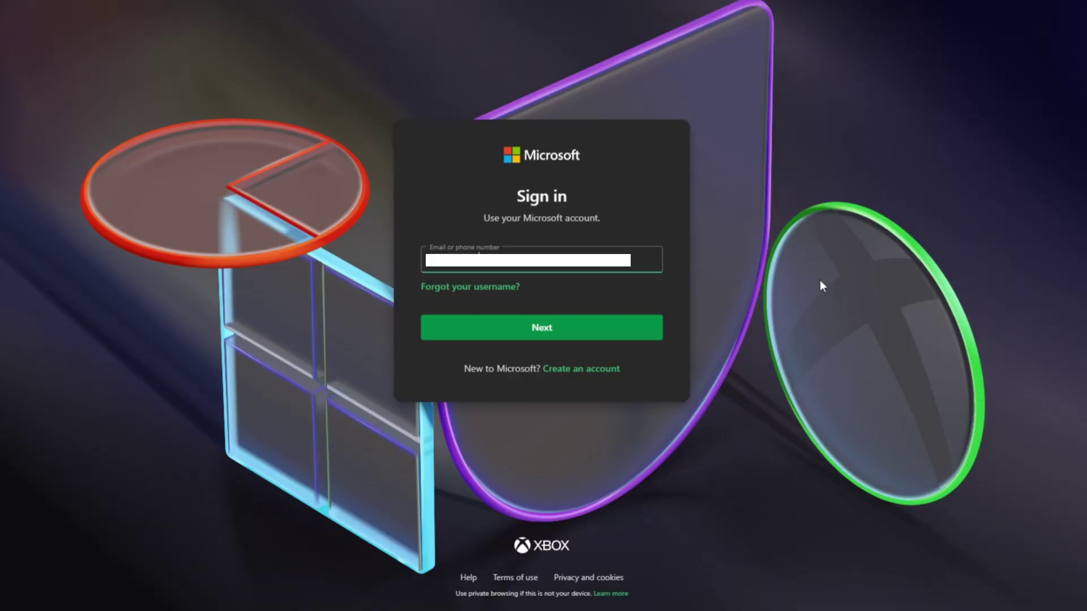
Sign in to the Microsoft account using a one-time code sent by email
click(651, 332)
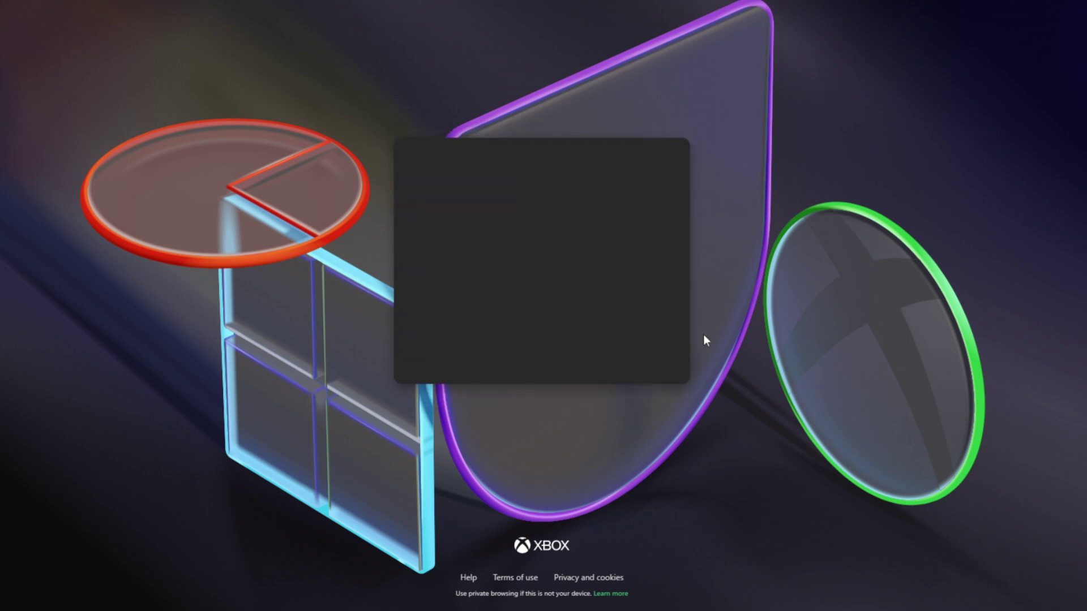
click(617, 314)
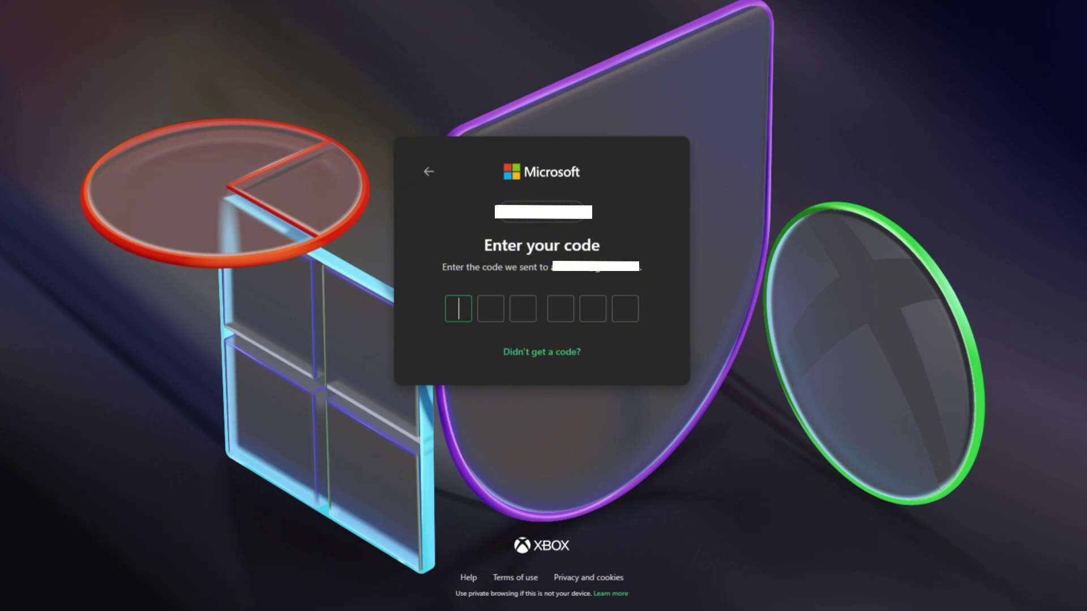
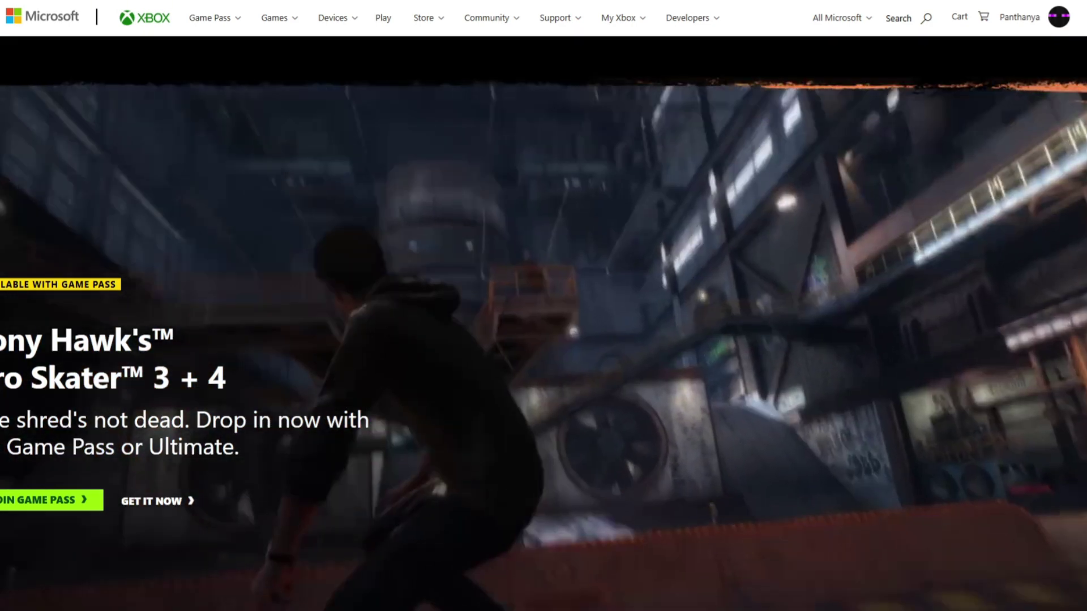
Go to Xbox settings from the account menu and select the child's gamertag profile
click(1063, 20)
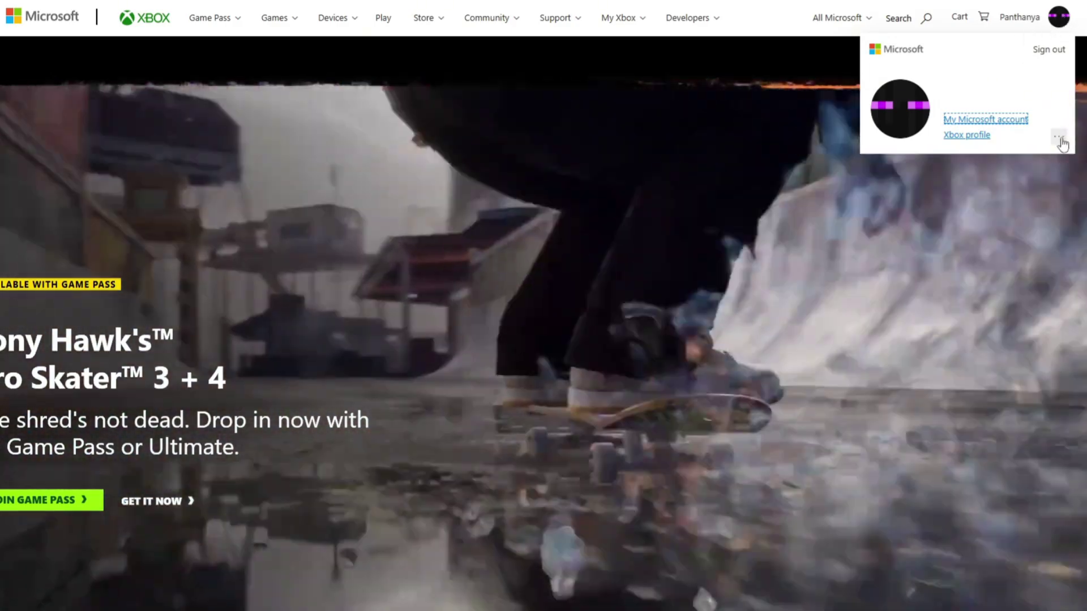
click(1061, 139)
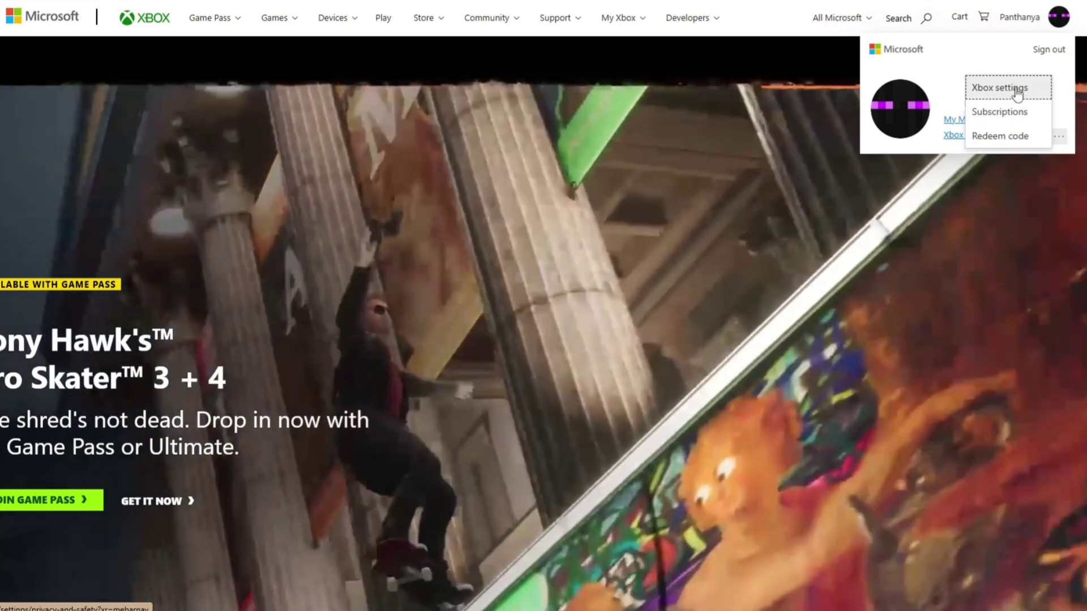
click(1017, 92)
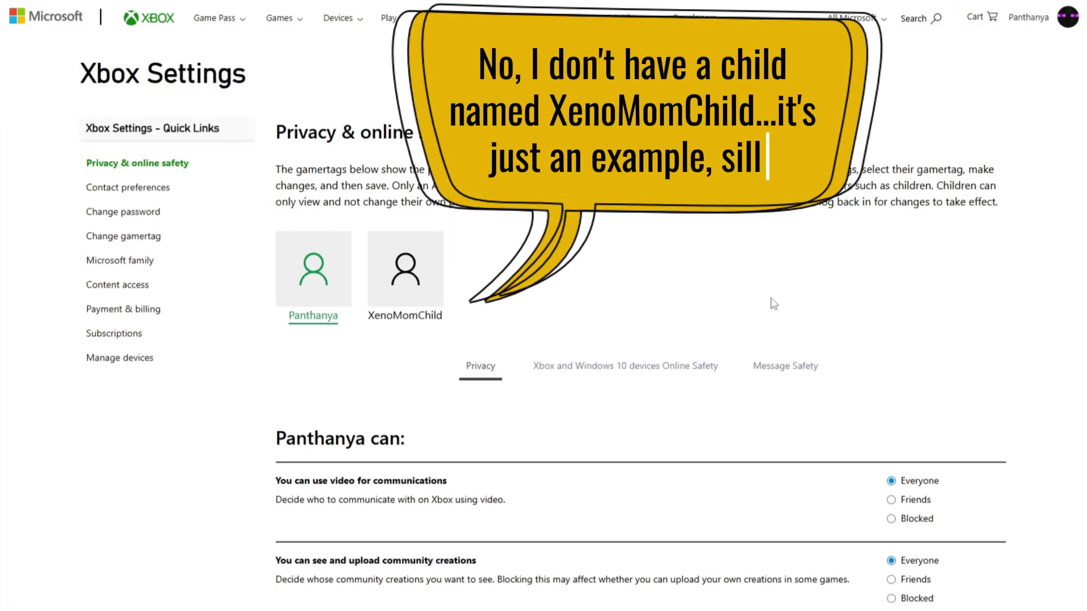
click(432, 277)
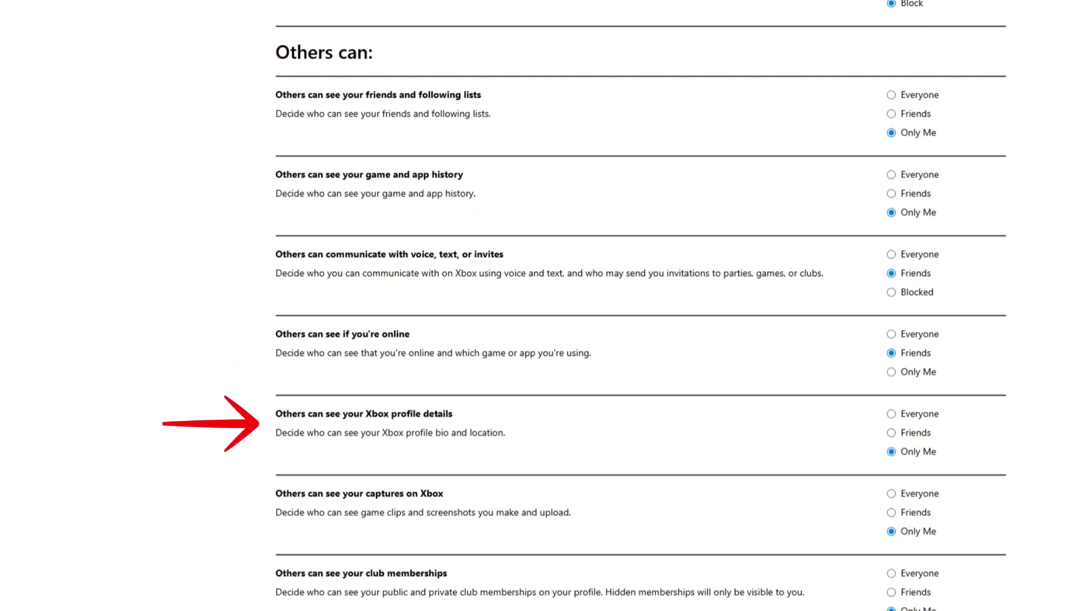
Submit the child's privacy settings, with activity feed Only Me and voice data collection Blocked
scroll(641, 305, down, 4)
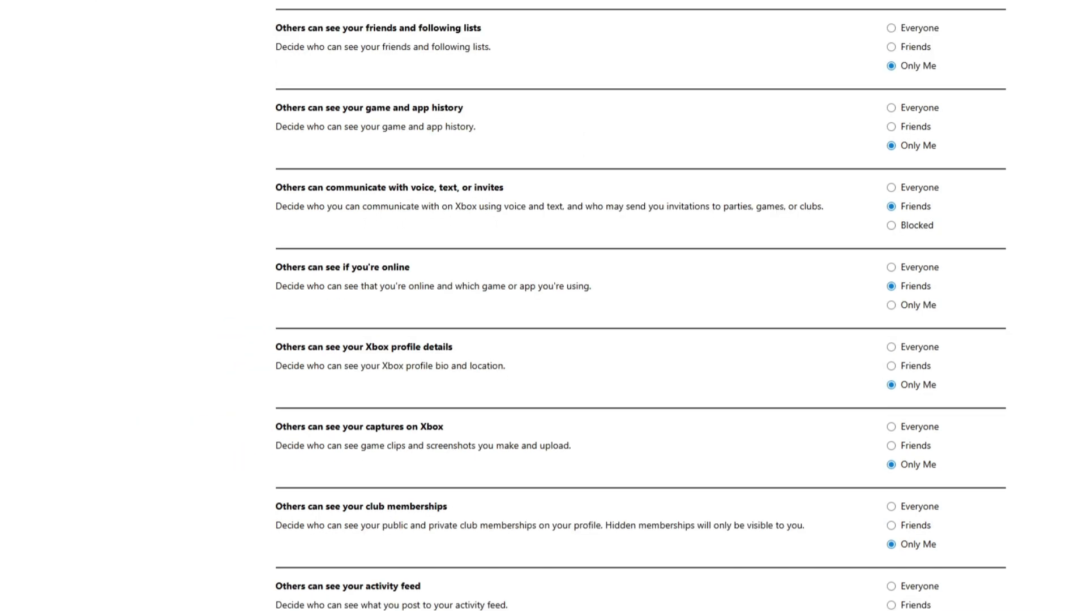
scroll(641, 306, down, 4)
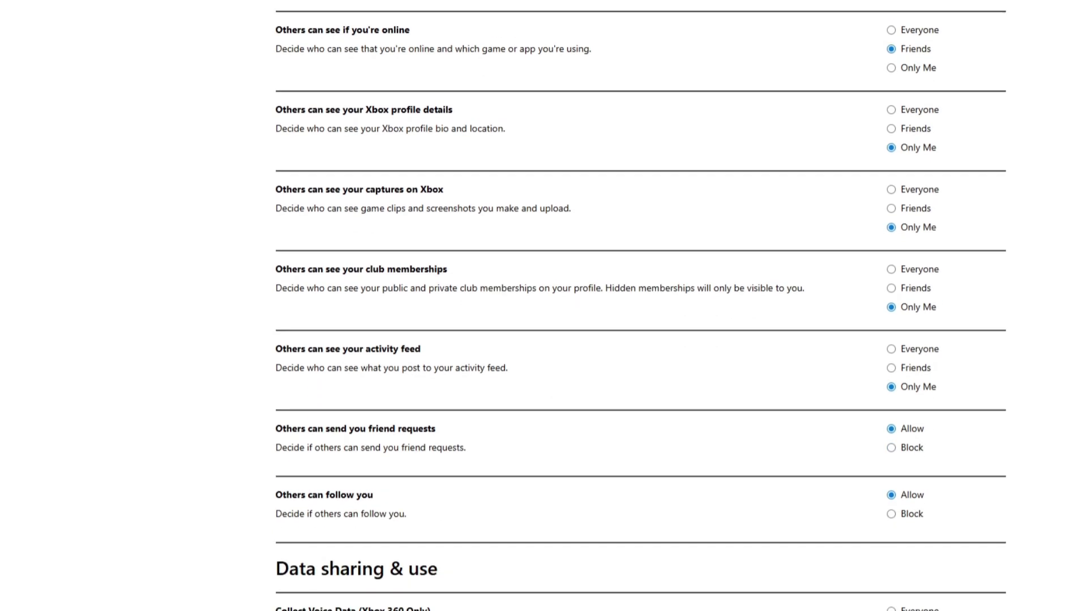
scroll(641, 306, down, 1)
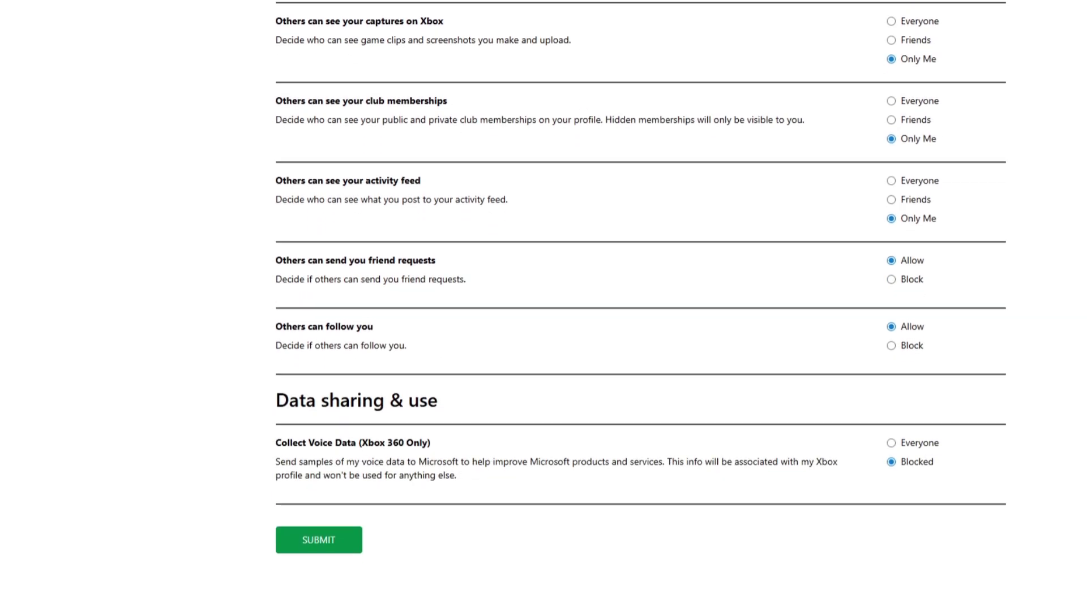
click(348, 549)
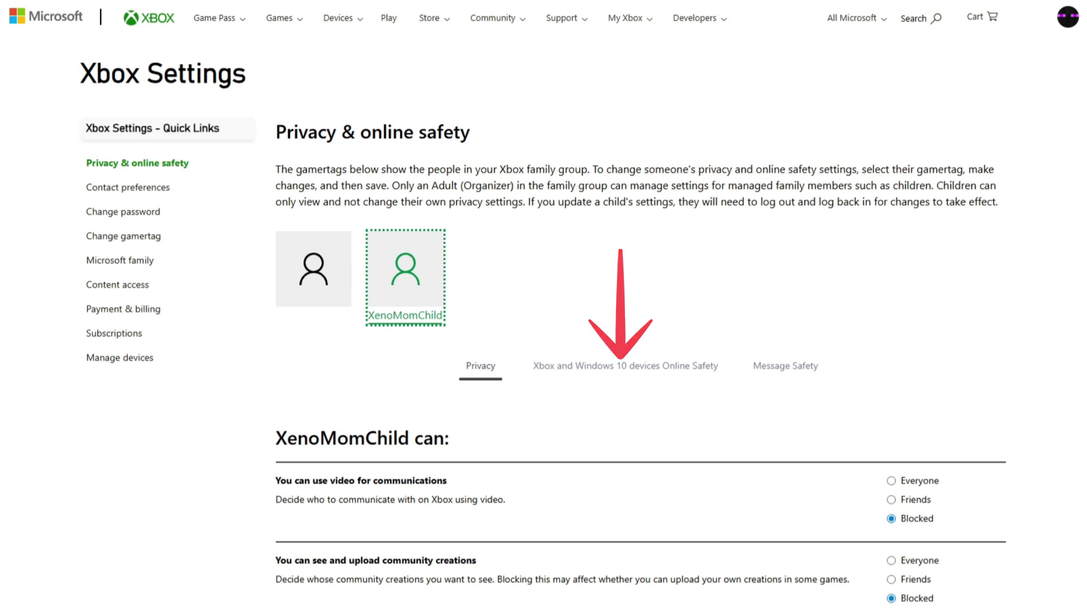
Show the child's Xbox and Windows 10 devices Online Safety settings
click(626, 366)
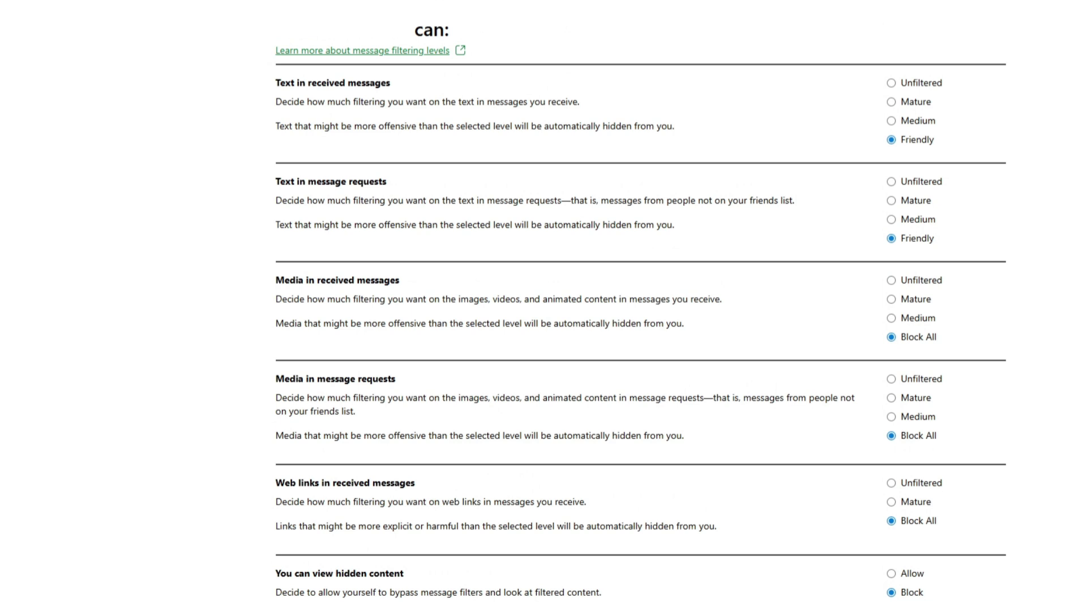
Scroll down the child's Message Safety tab toward the SUBMIT button
scroll(640, 305, down, 1)
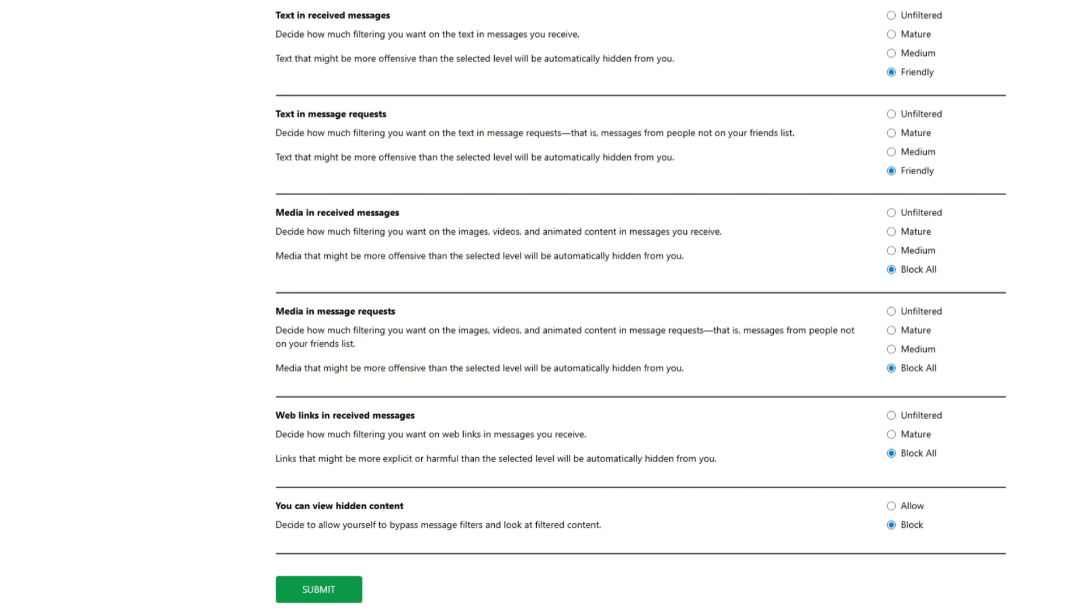
scroll(640, 306, down, 1)
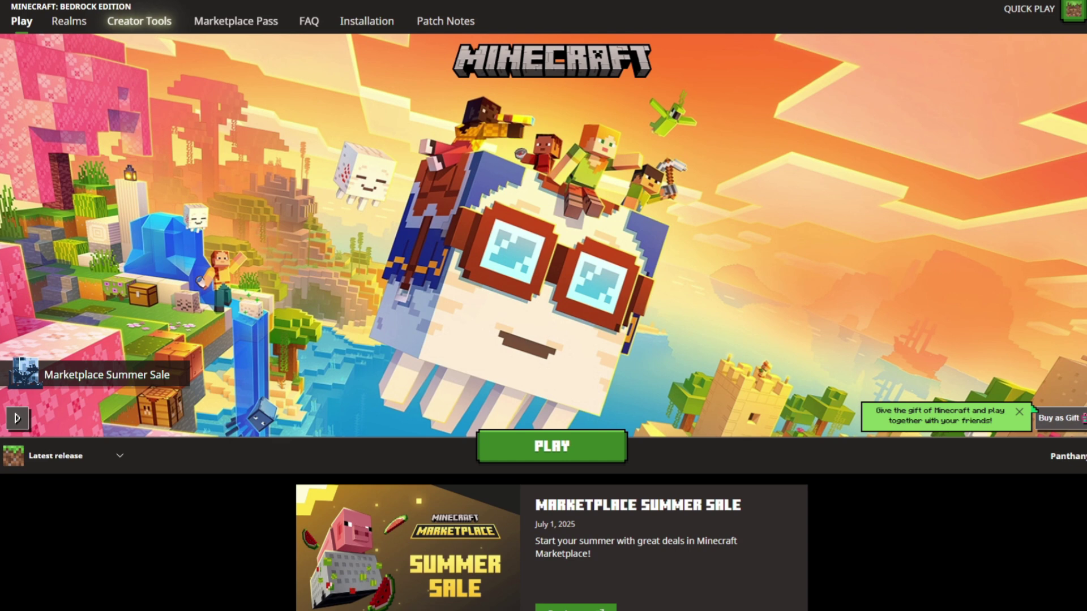
Launch Bedrock Edition and turn off Enable Open Chat Message in Accessibility settings
click(592, 452)
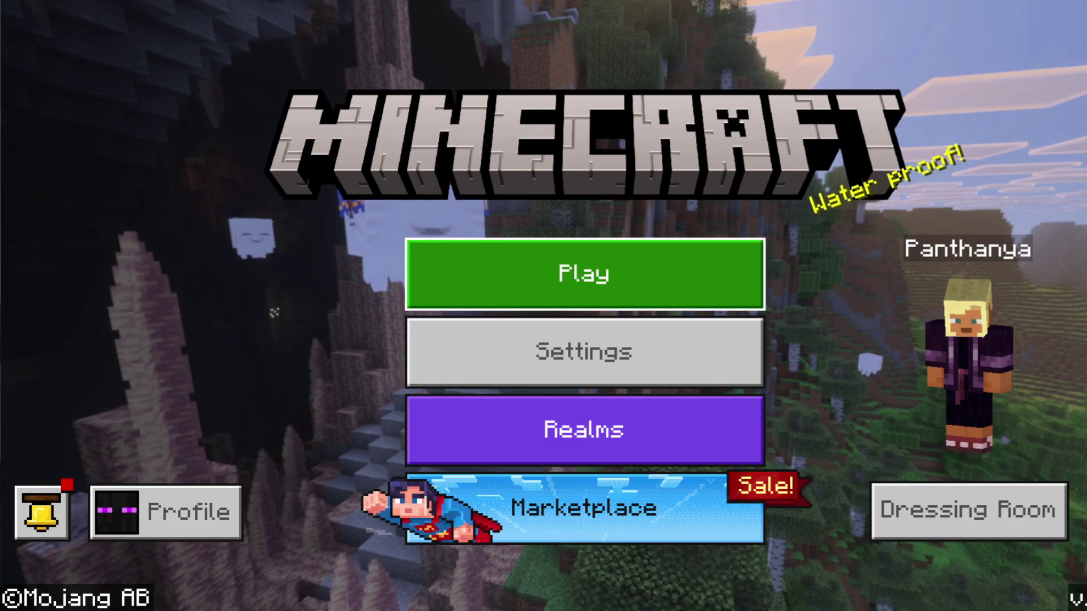
click(691, 339)
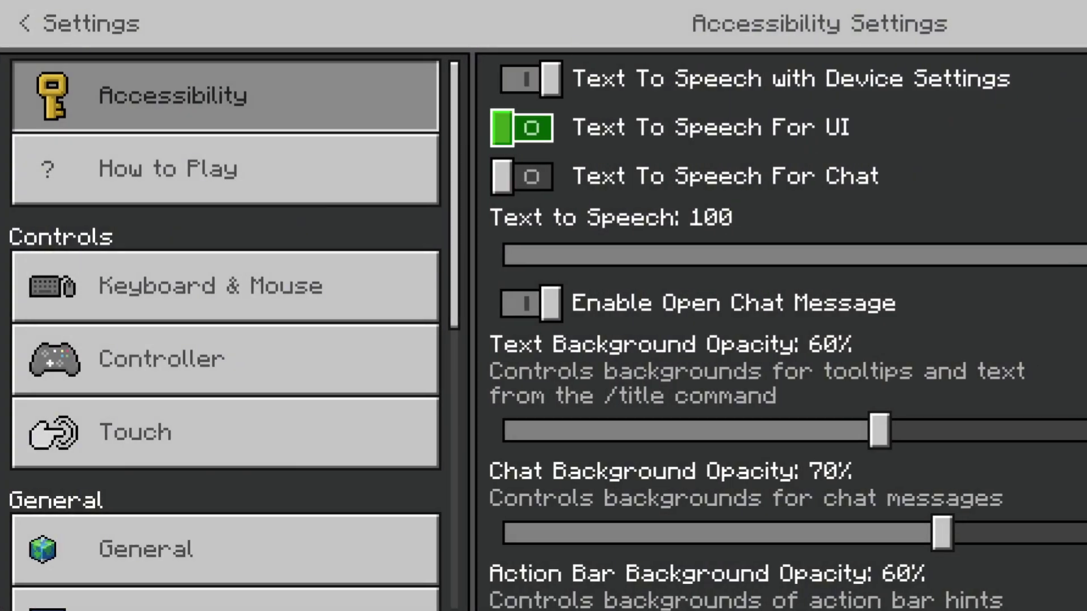
key(Down)
key(Down)
key(Down)
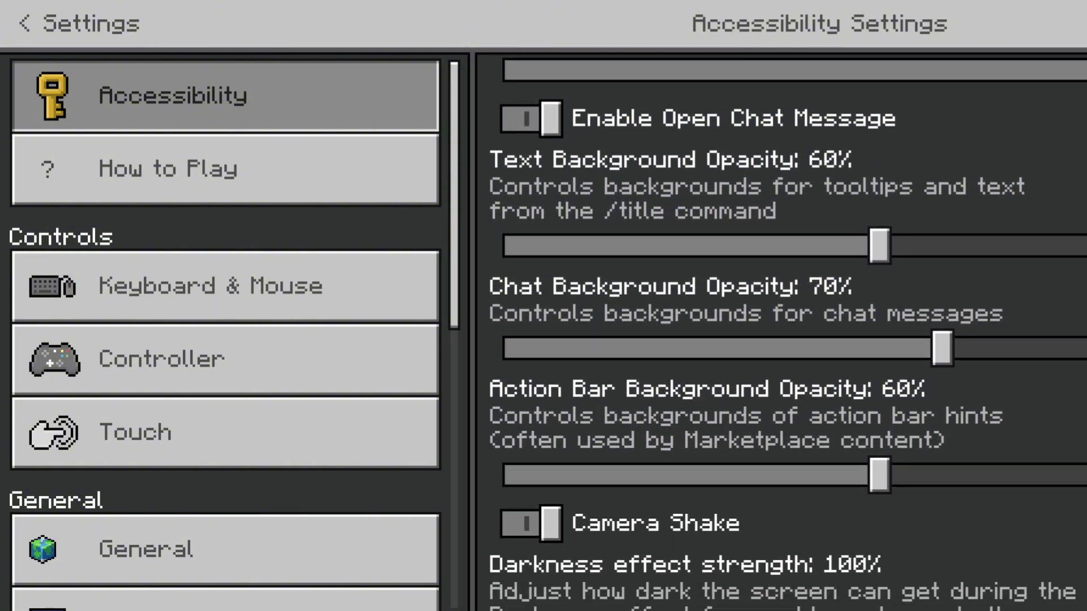
key(Down)
key(Return)
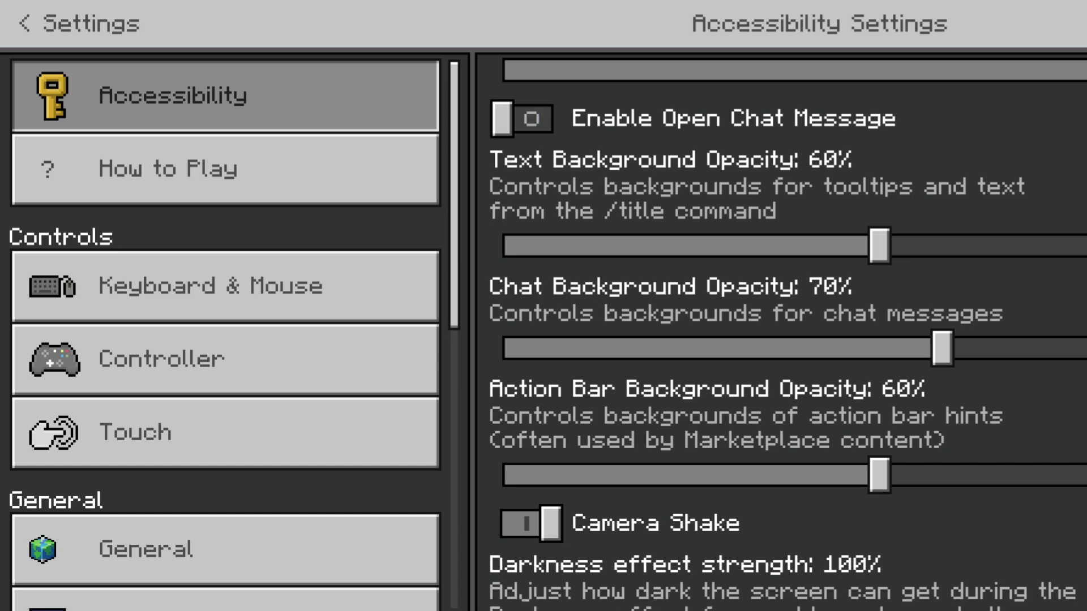
Adjust the Darkness effect strength slider further down the Accessibility settings
scroll(1077, 170, down, 1)
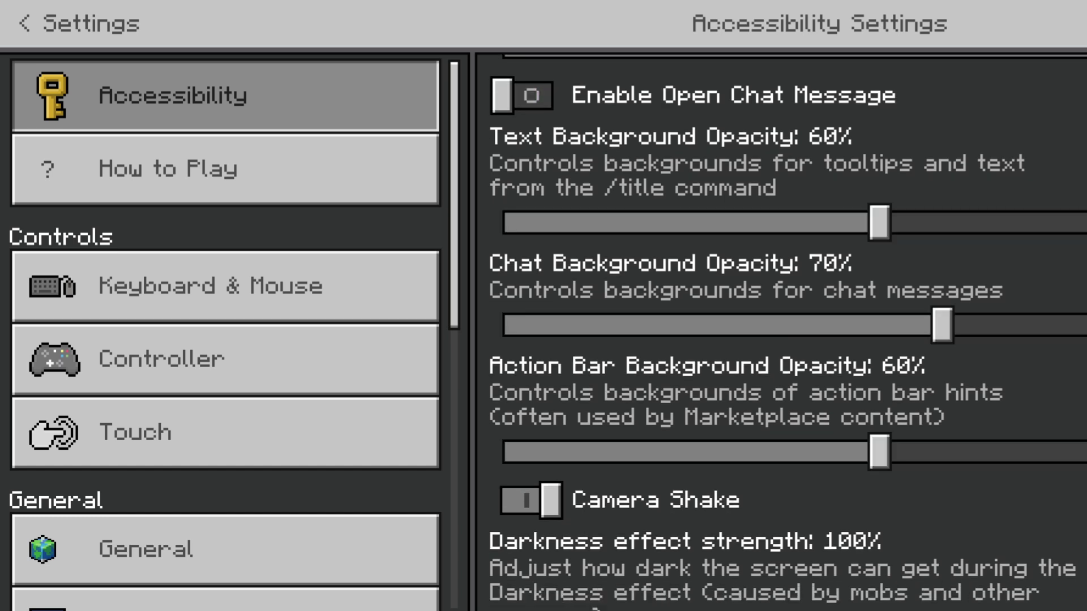
scroll(789, 333, down, 10)
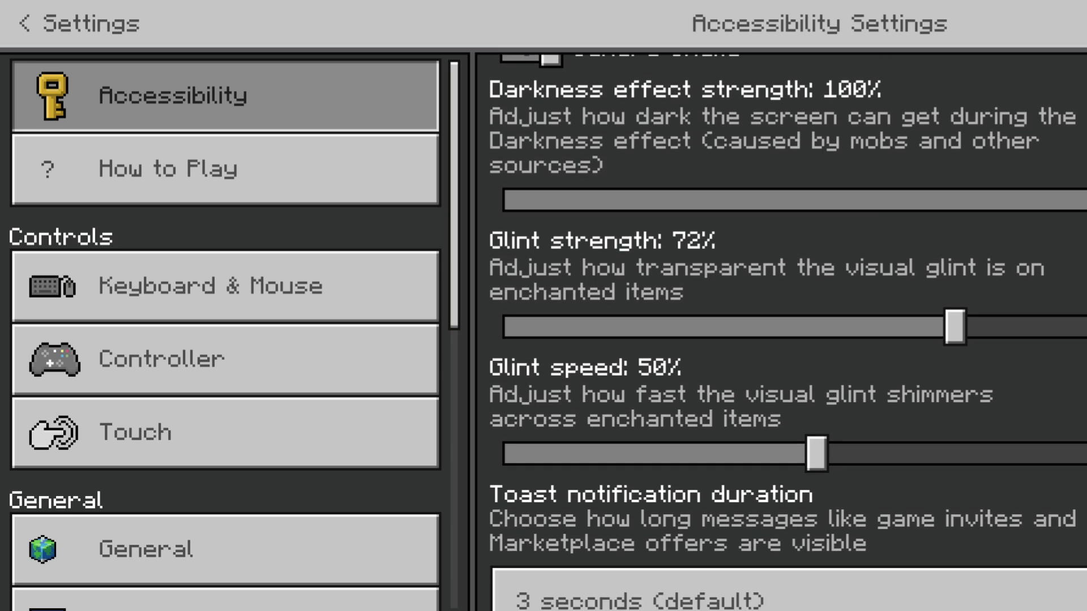
mouse_move(1064, 200)
mouse_down()
mouse_move(942, 200)
mouse_move(1084, 199)
mouse_up()
scroll(788, 333, down, 8)
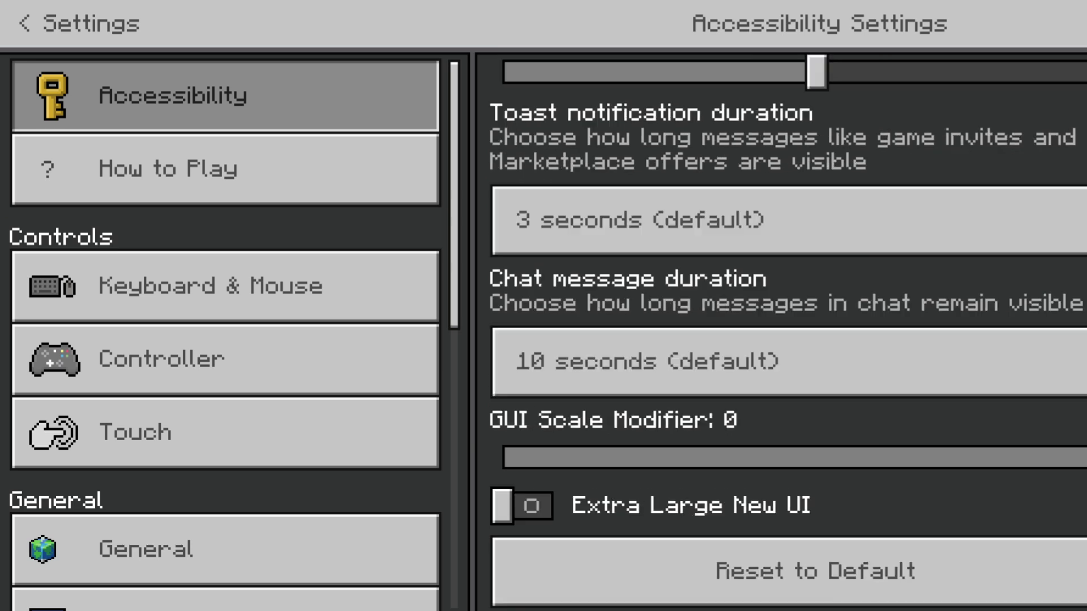
Show the General settings to check that Filter Profanity is on
click(191, 552)
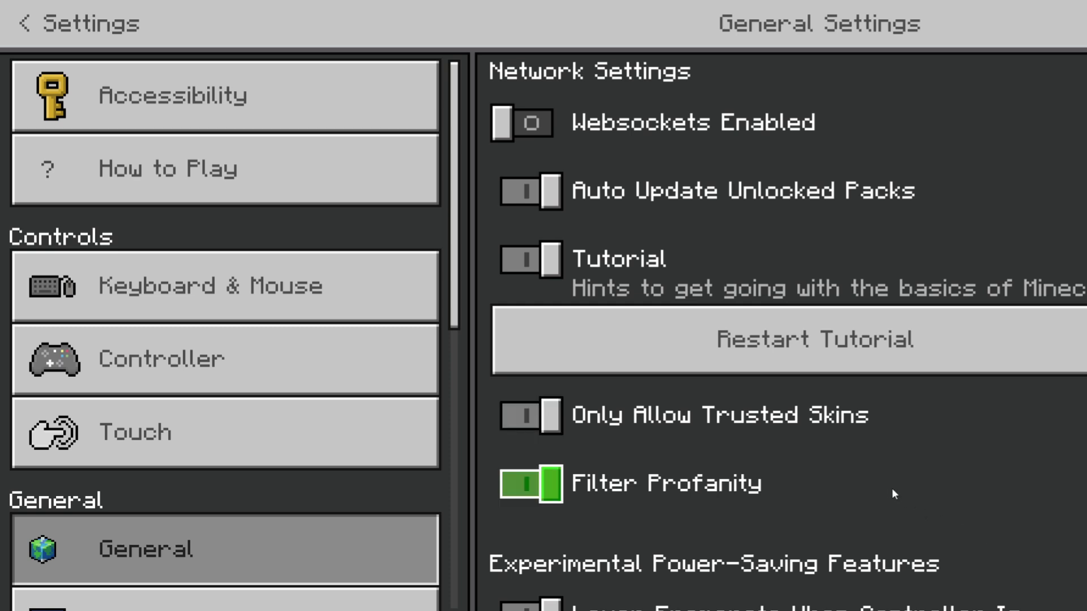
mouse_move(1084, 478)
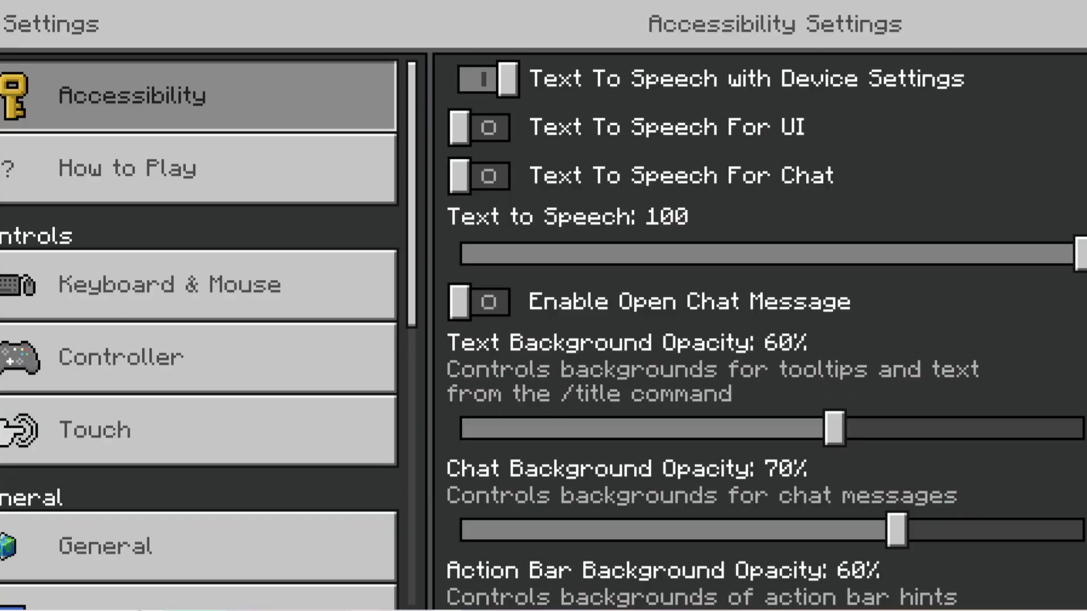
Reset the Accessibility settings to their defaults and confirm with Continue
scroll(766, 333, down, 2)
scroll(767, 333, down, 6)
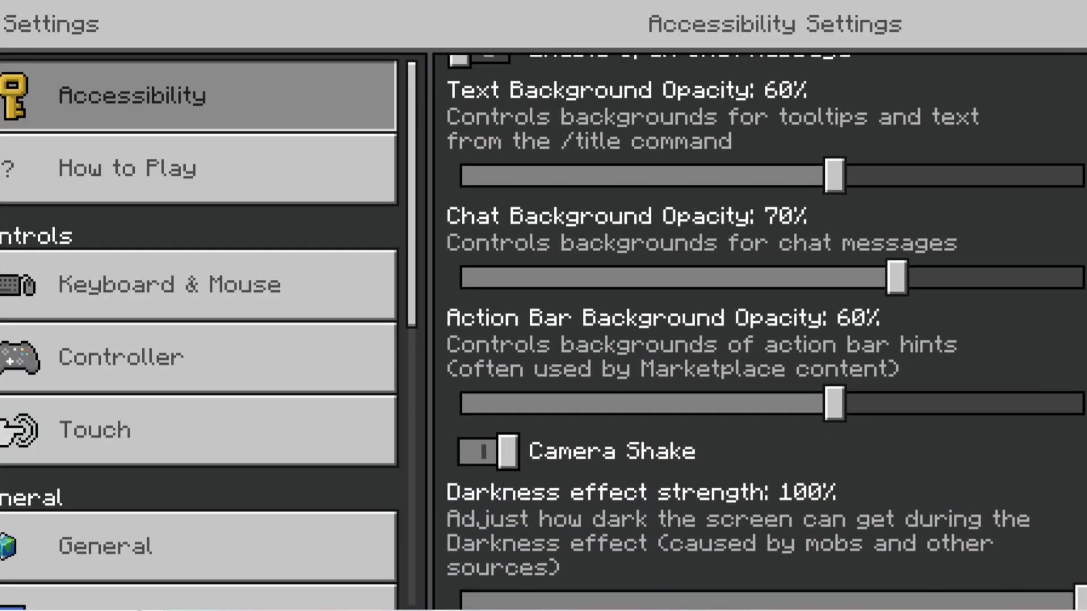
scroll(767, 332, down, 8)
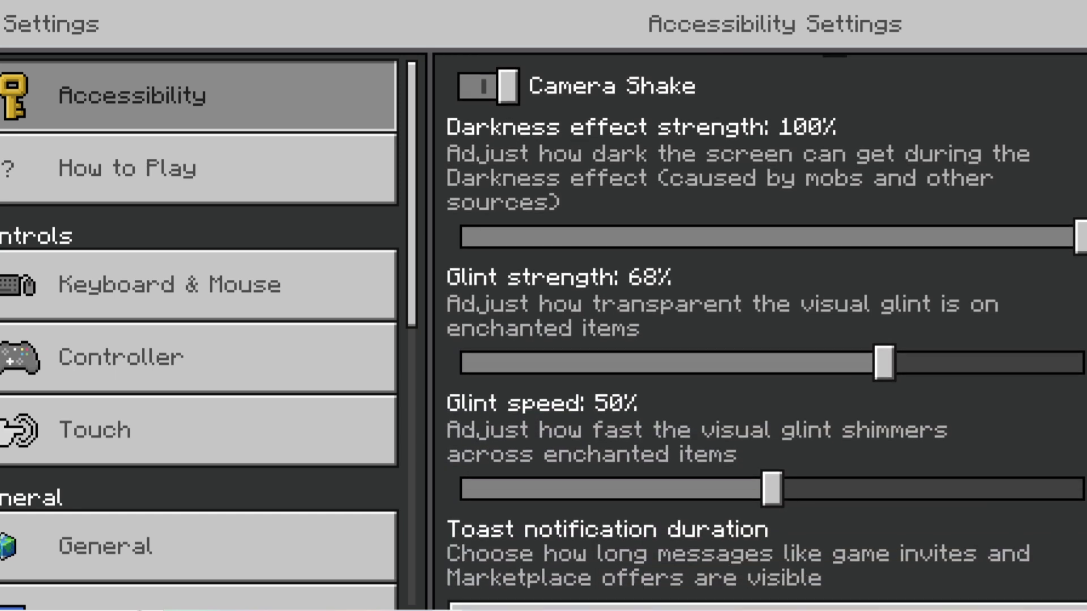
scroll(766, 333, down, 5)
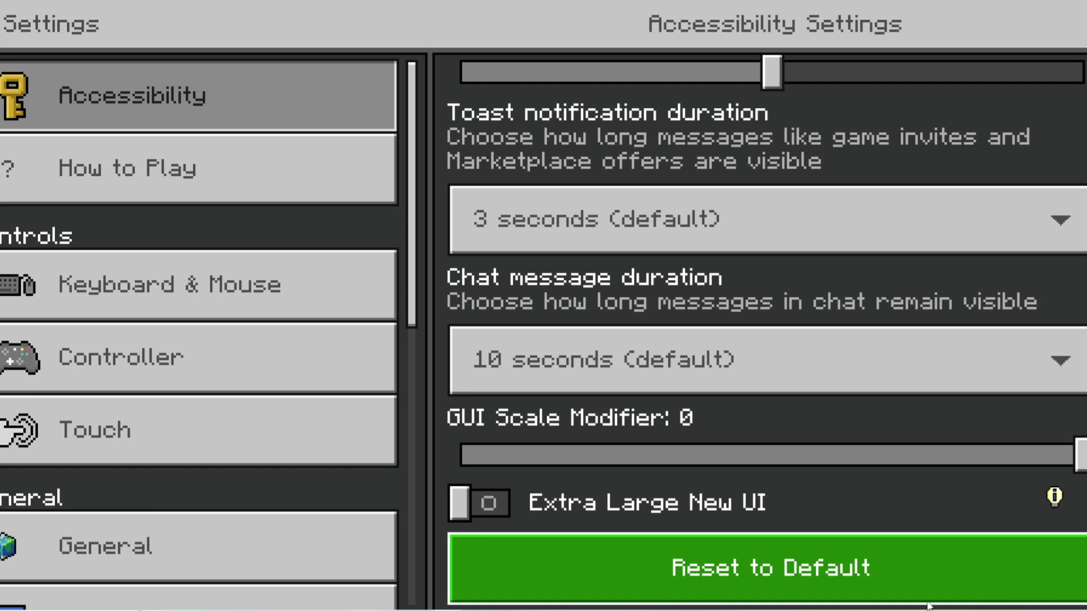
click(912, 587)
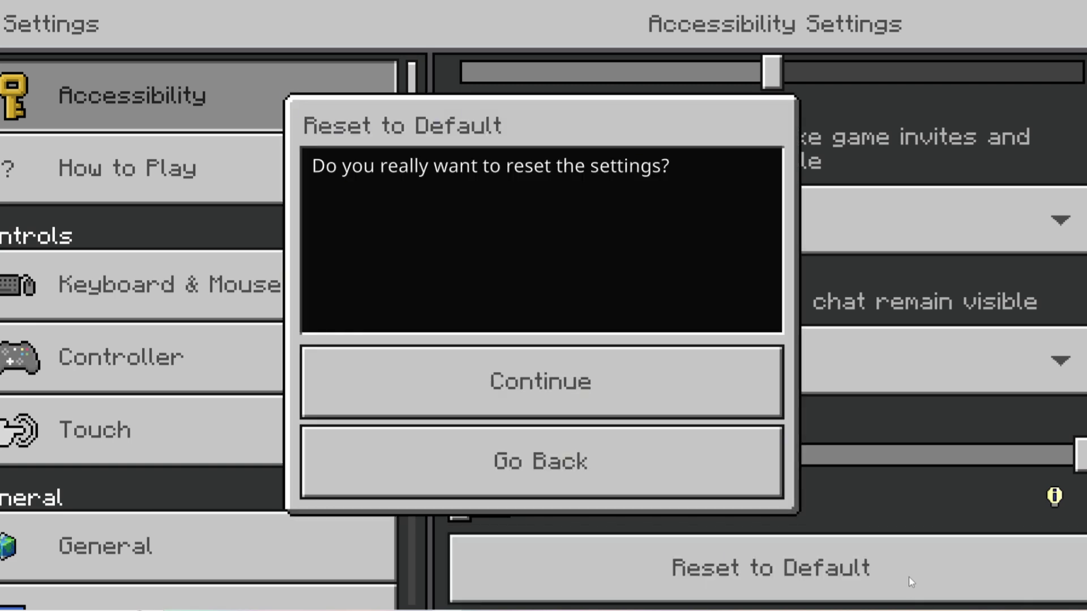
click(707, 396)
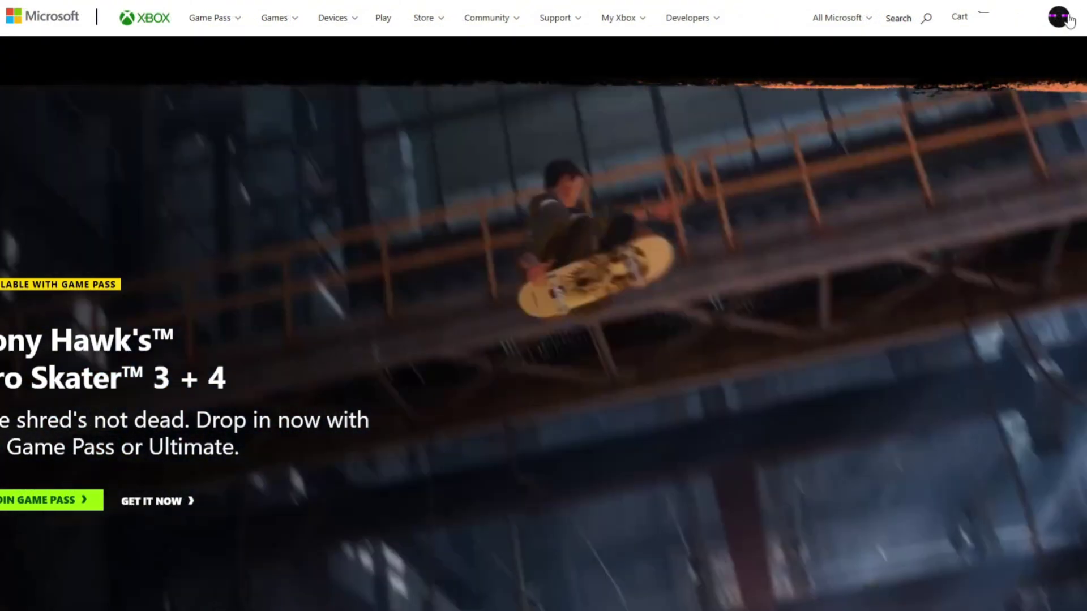
Read the Player Reporting Tool article's FAQ on bans, private servers and chat monitoring
click(1059, 17)
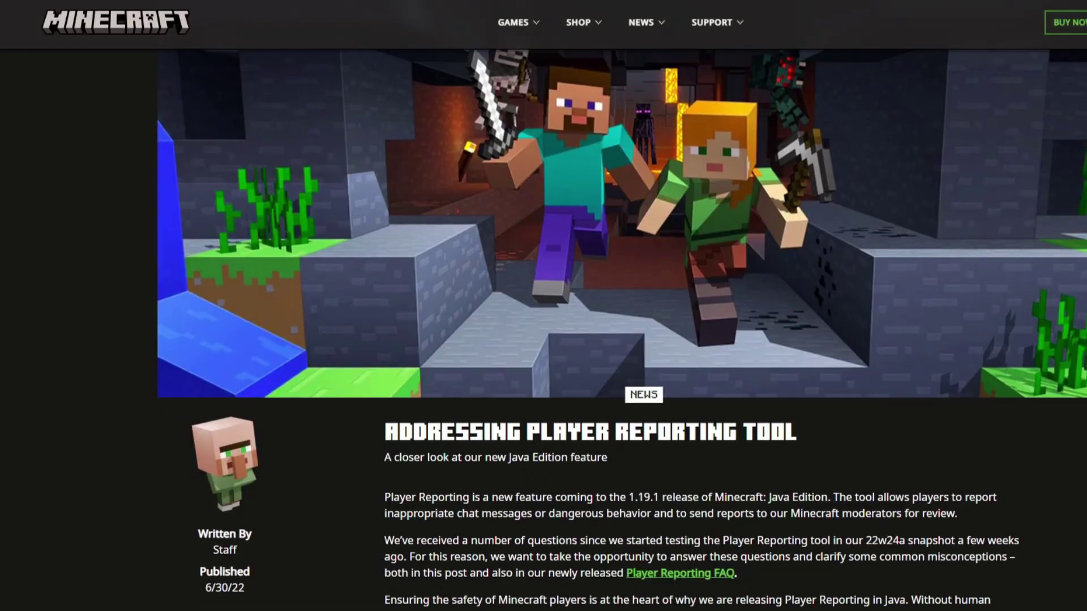
scroll(622, 329, down, 1)
scroll(622, 329, down, 1)
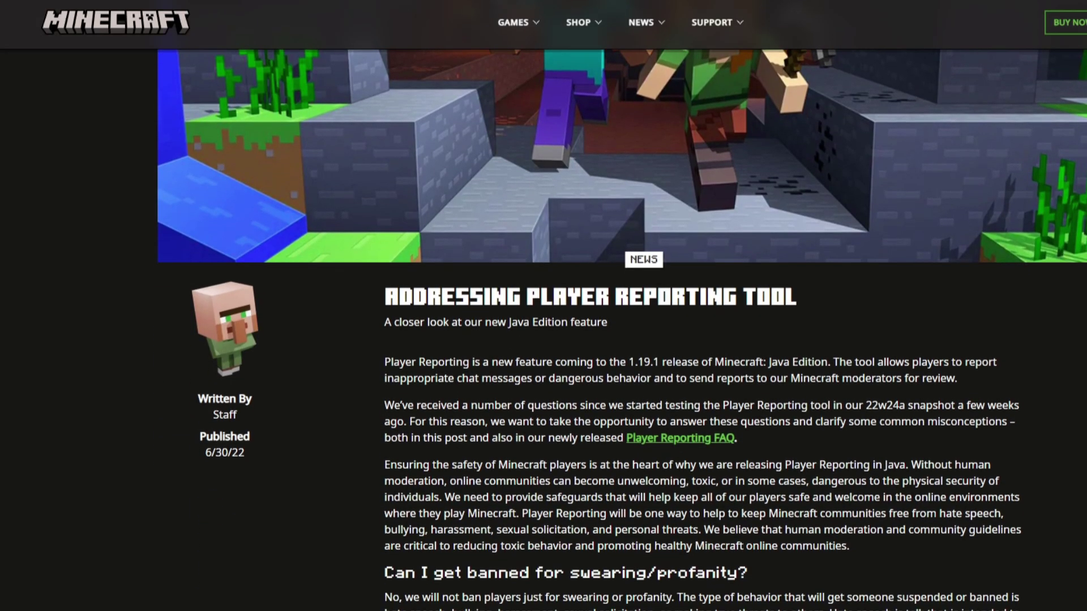
scroll(622, 328, down, 1)
scroll(622, 328, down, 1)
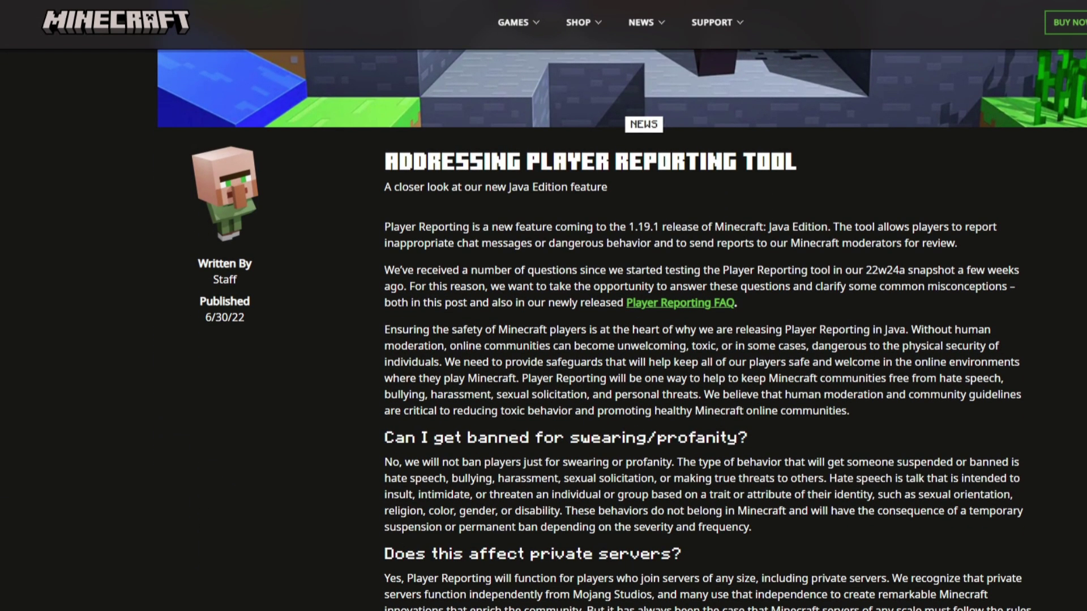
scroll(623, 328, down, 1)
scroll(623, 328, down, 1)
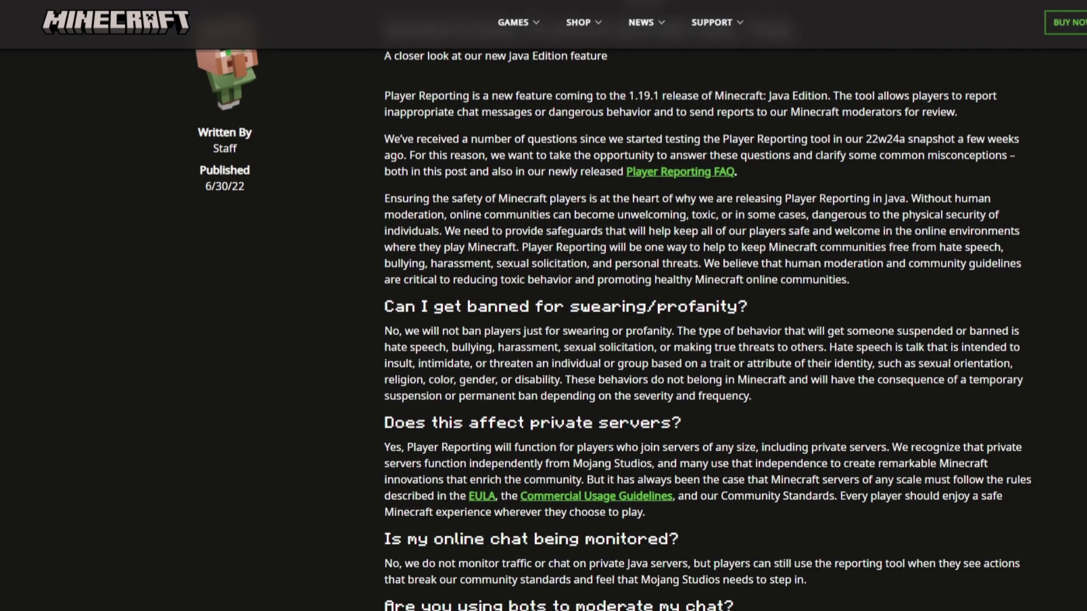
scroll(622, 328, down, 1)
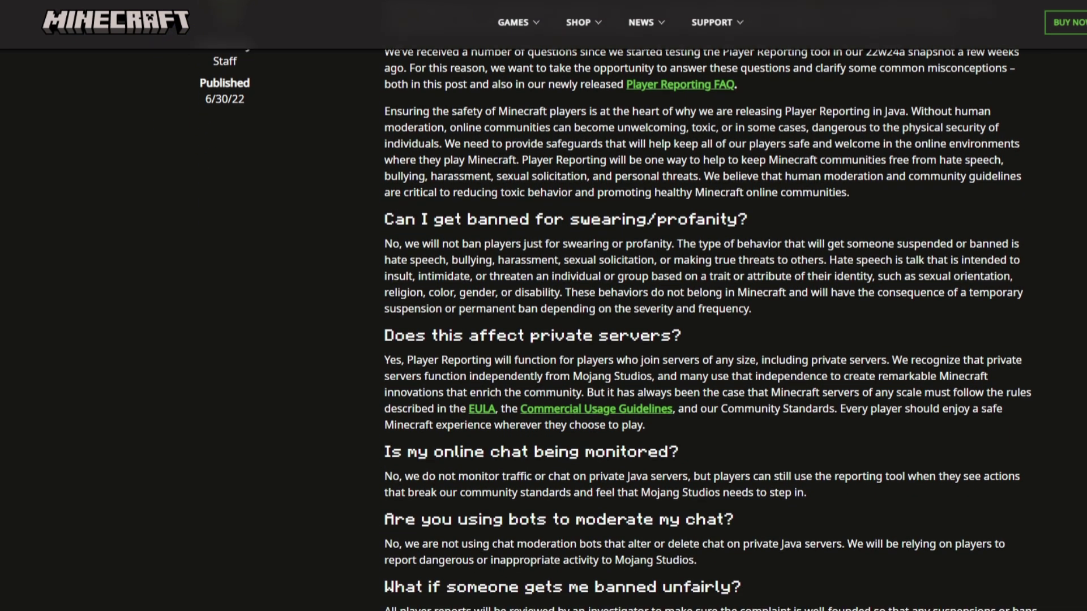
scroll(623, 329, down, 1)
scroll(623, 329, down, 1)
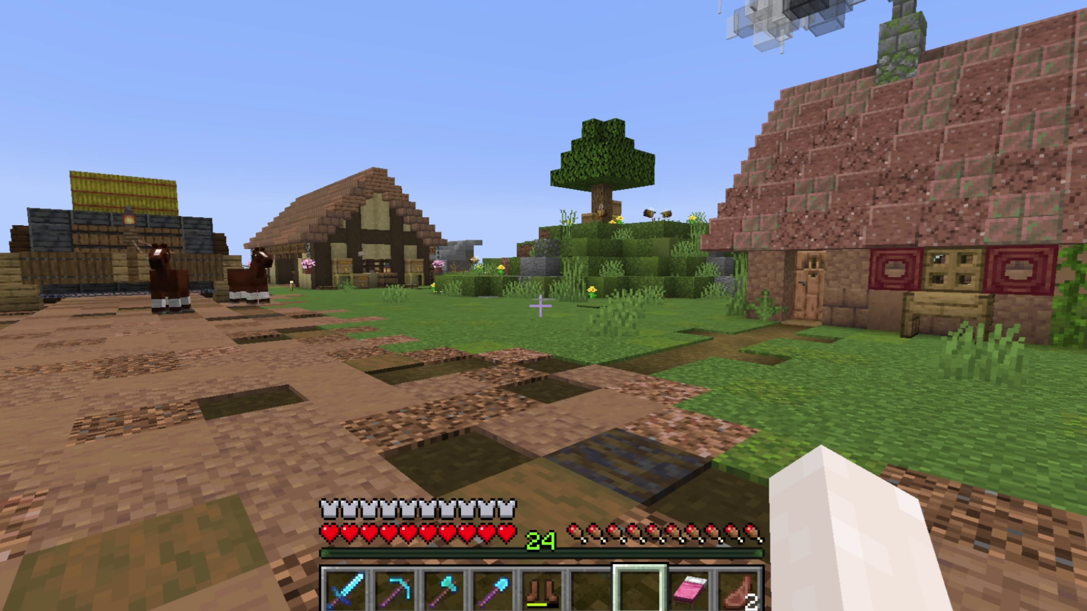
From the pause menu's player list, hide the second player's chat, then show it again
key(Escape)
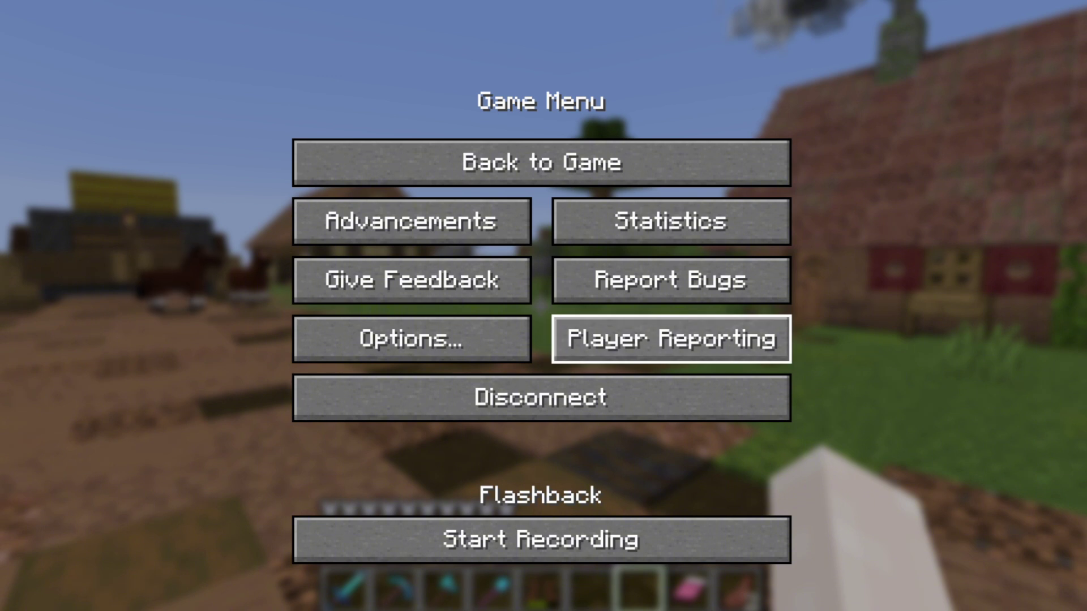
click(672, 338)
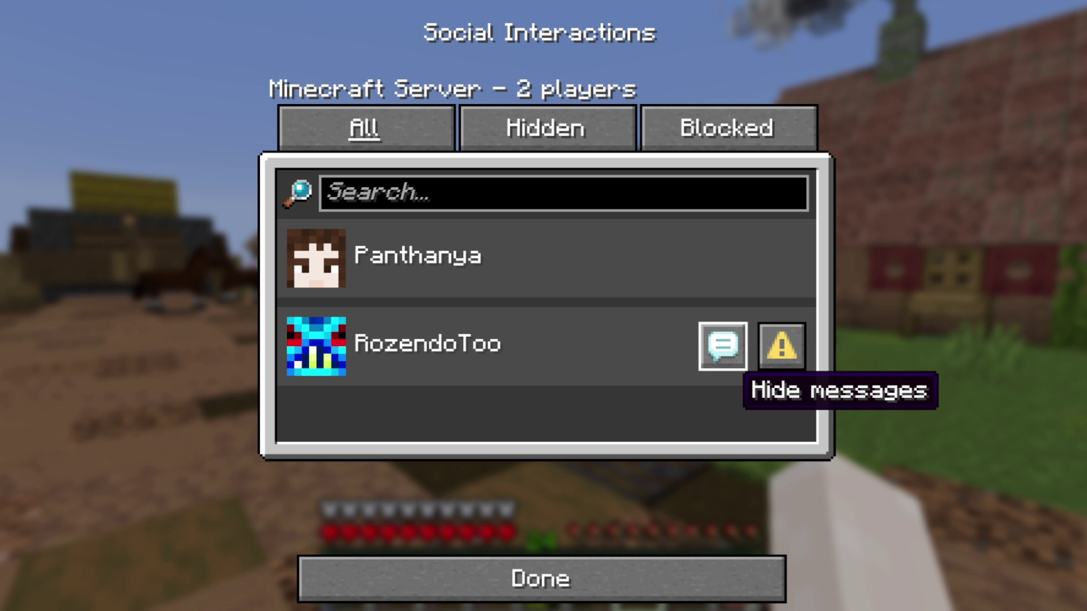
click(723, 346)
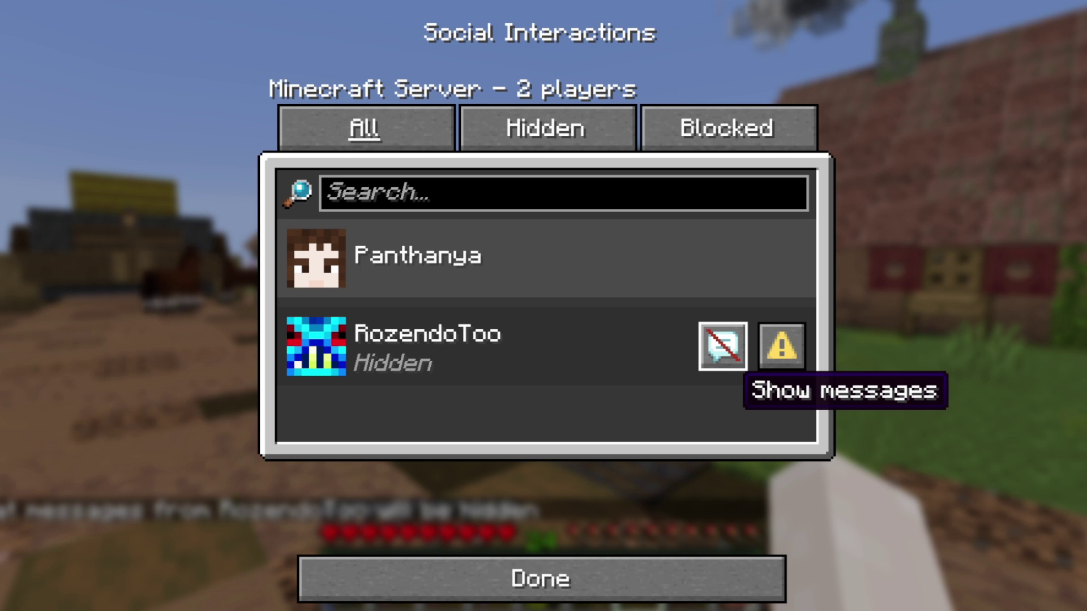
click(723, 346)
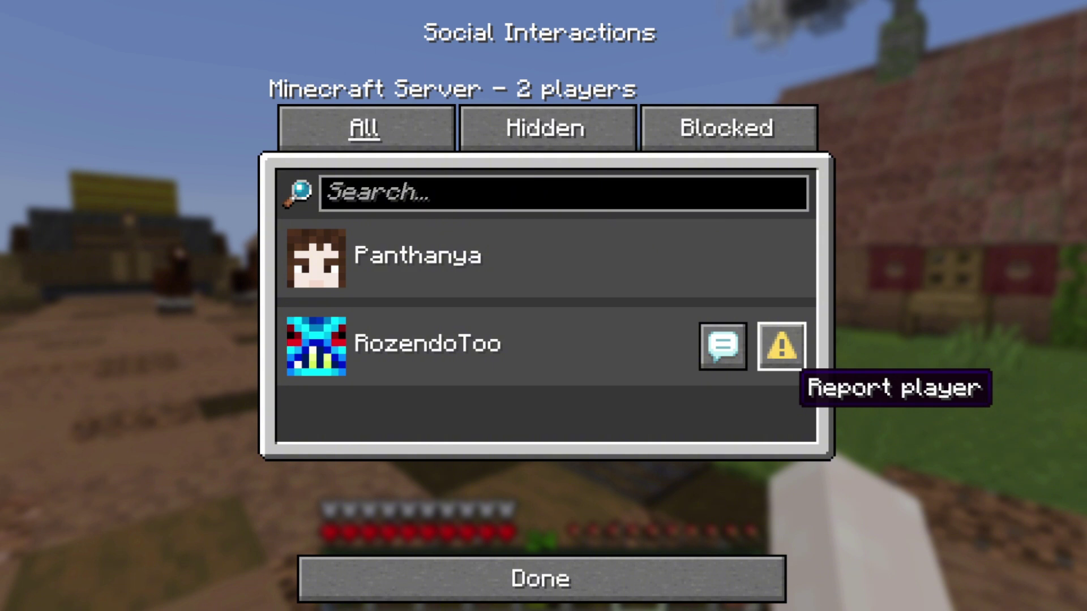
Start a Chat Messages report on the second player and select one chat message
click(782, 347)
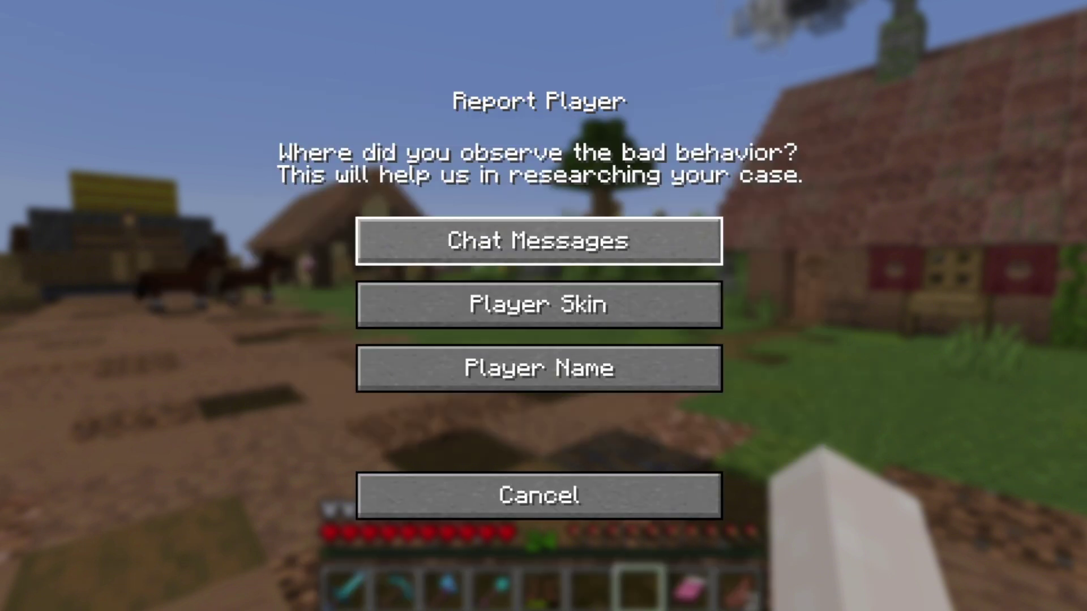
key(Tab)
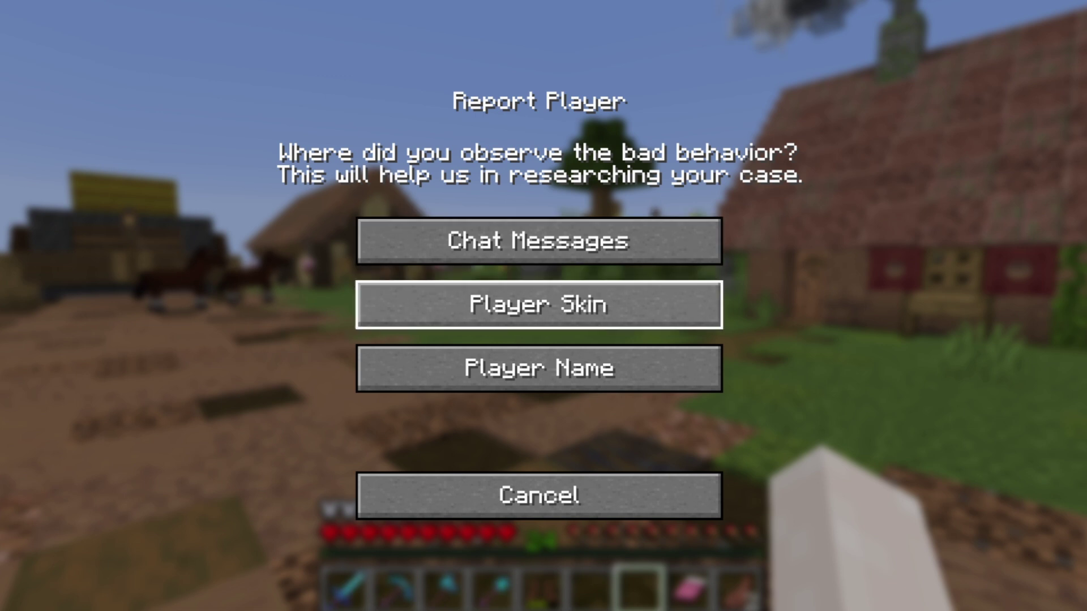
key(Tab)
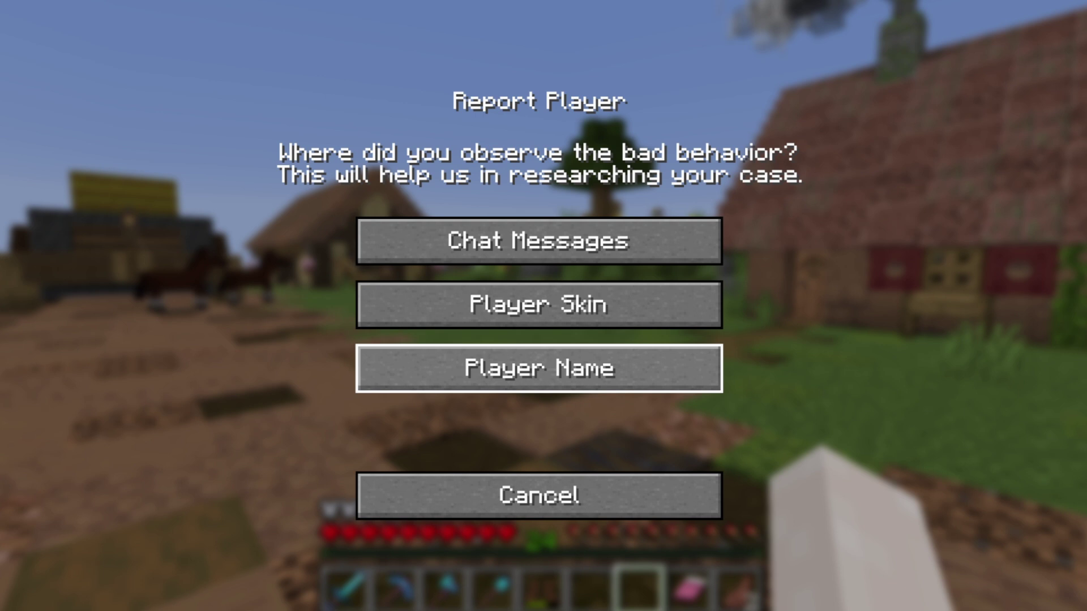
key(Tab)
key(Tab)
key(Return)
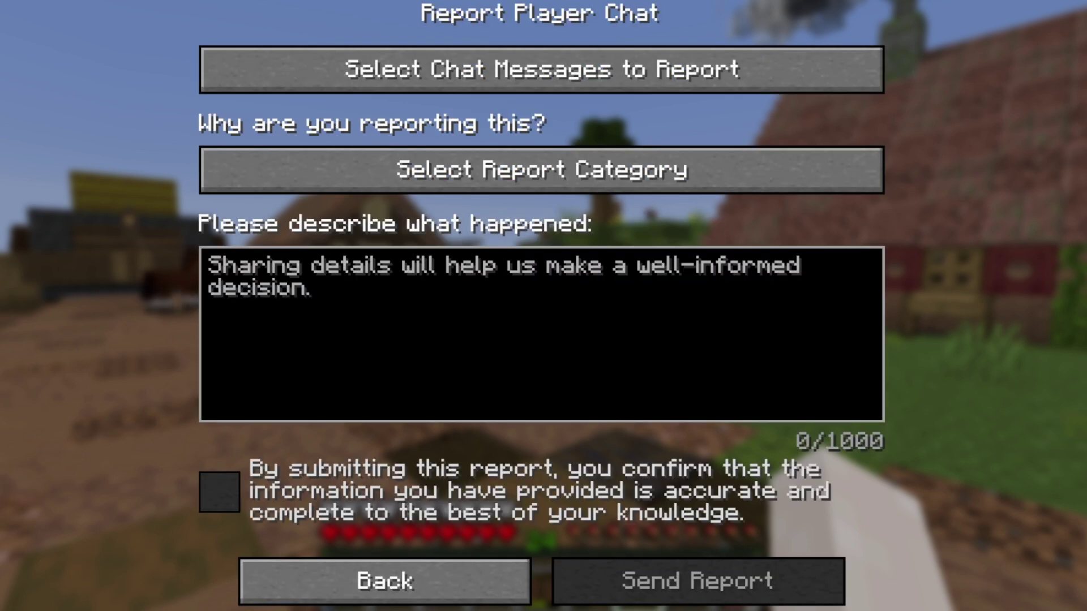
key(Tab)
key(Return)
key(Tab)
key(Return)
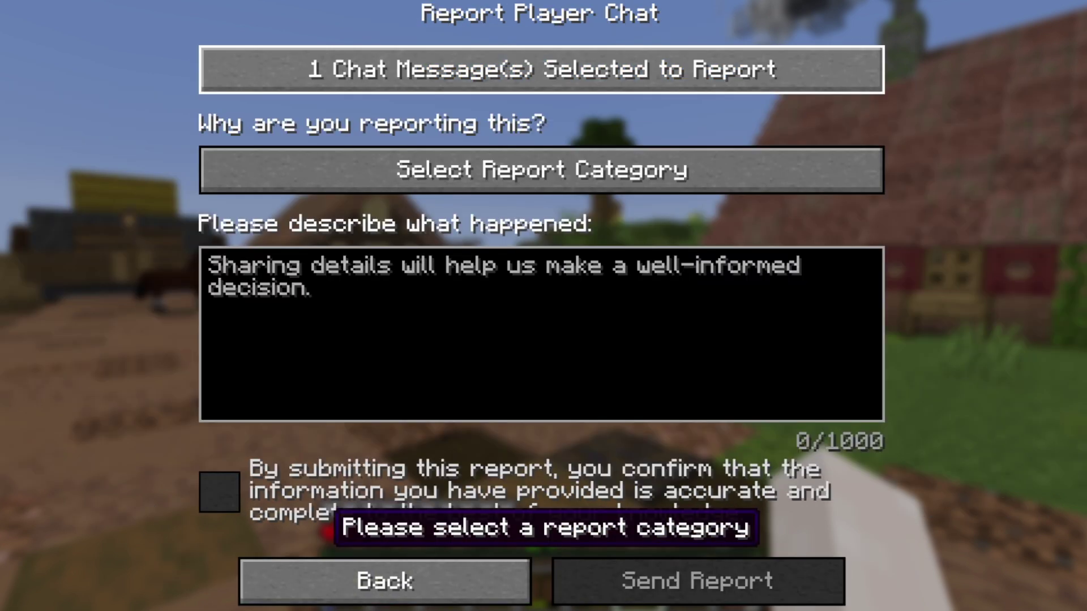
Set the category to 'I want to report them' and begin the description 'Here are some details about the situation'
key(Tab)
key(Return)
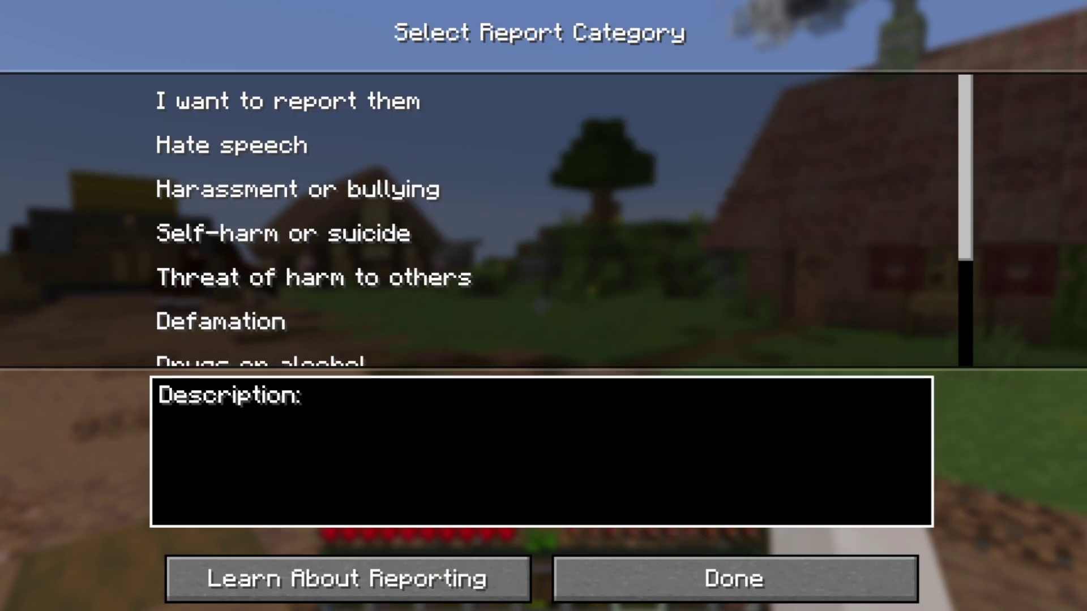
key(Tab)
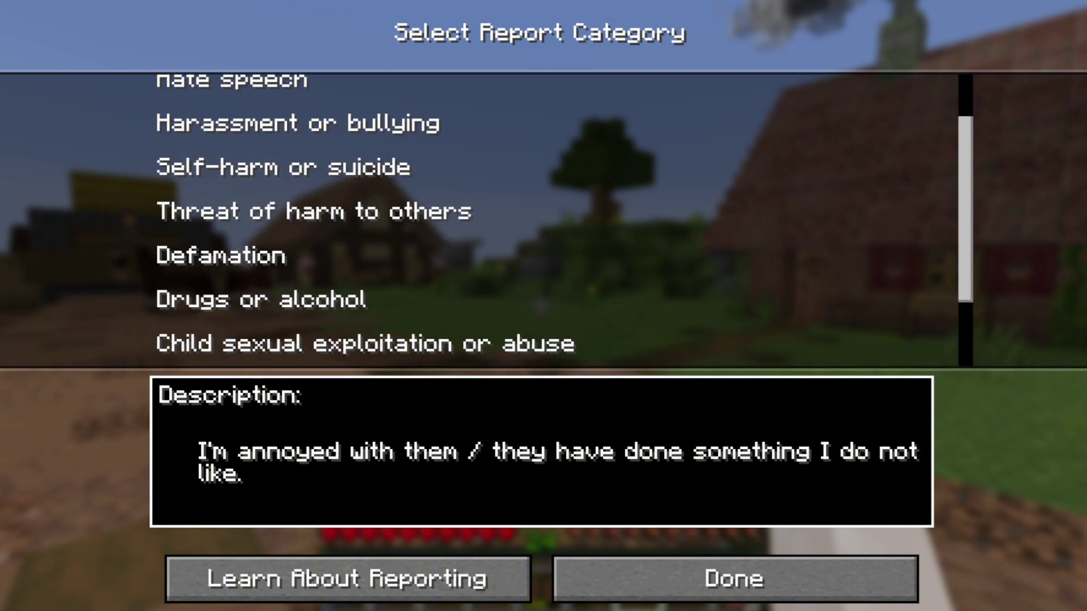
key(Return)
text(Here are some details a)
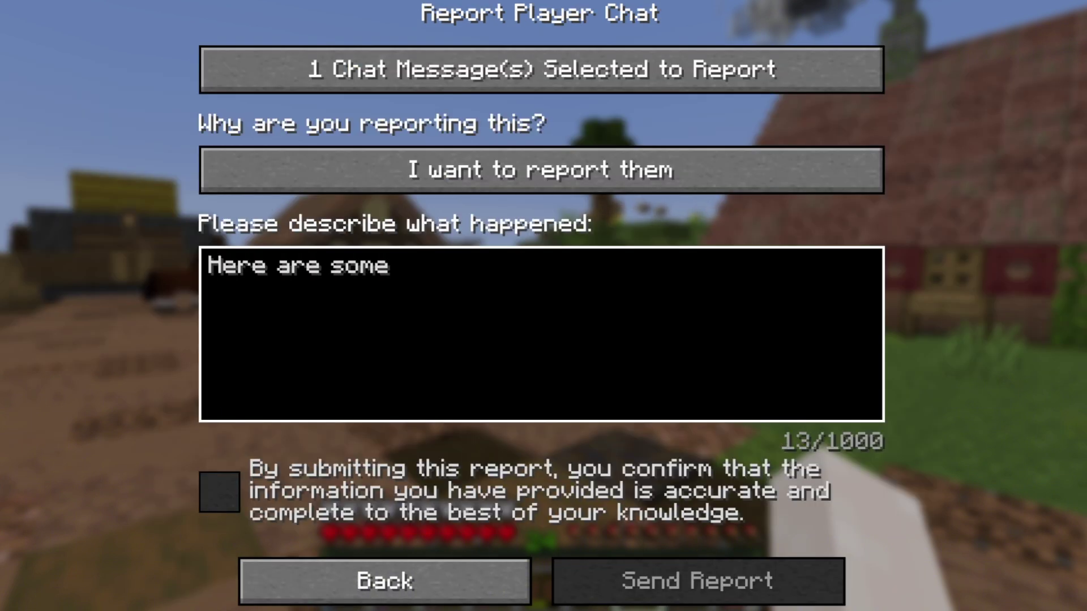
text(bout the situation)
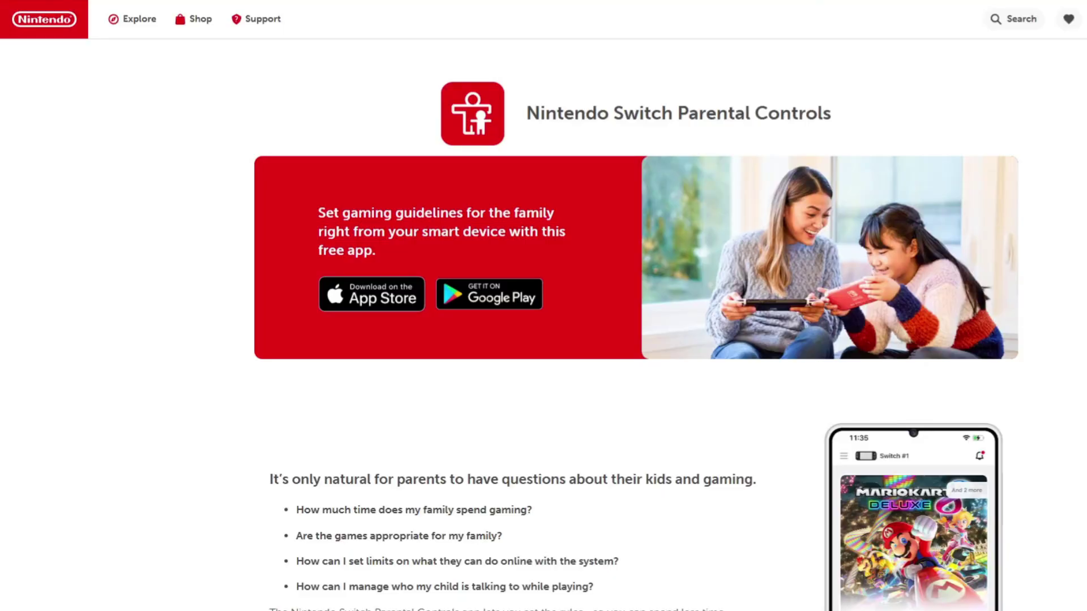
Scroll the Switch Parental Controls page to the play-time limits section with Alarm and Suspend software examples
scroll(544, 306, down, 5)
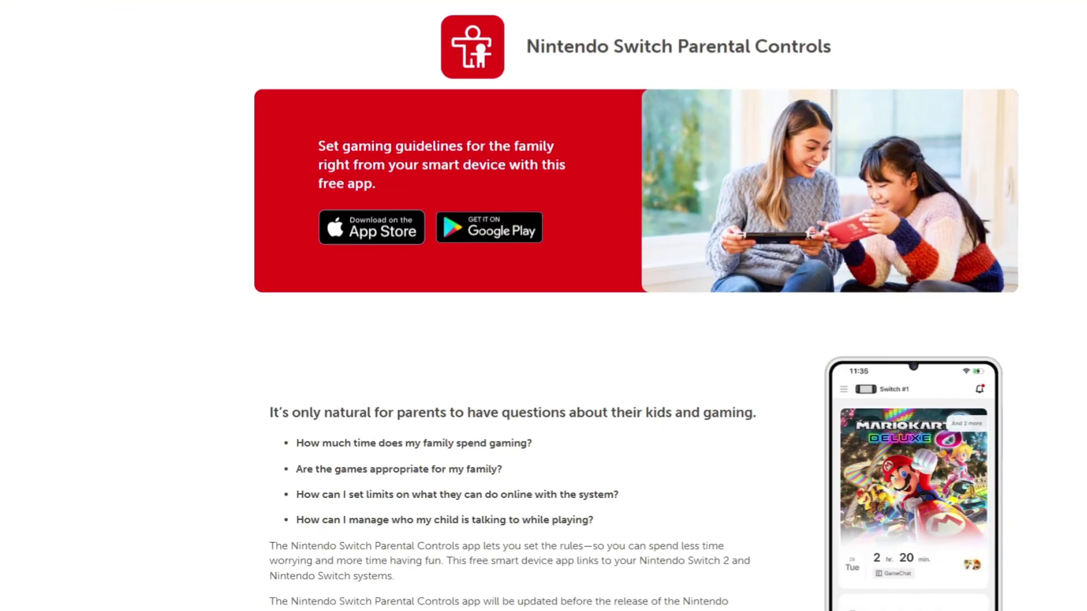
scroll(544, 305, down, 5)
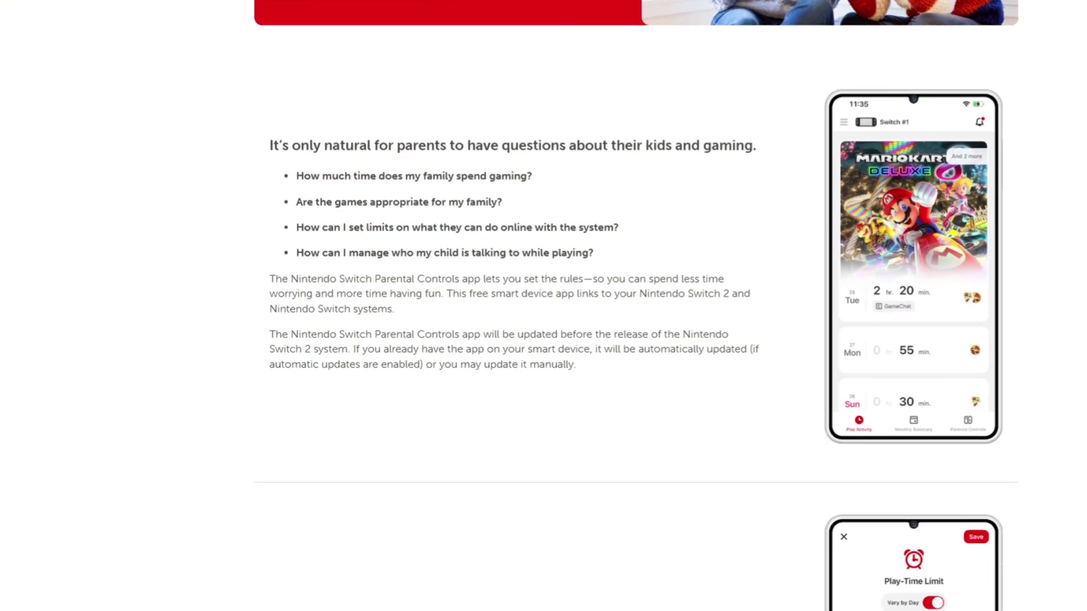
scroll(544, 306, down, 5)
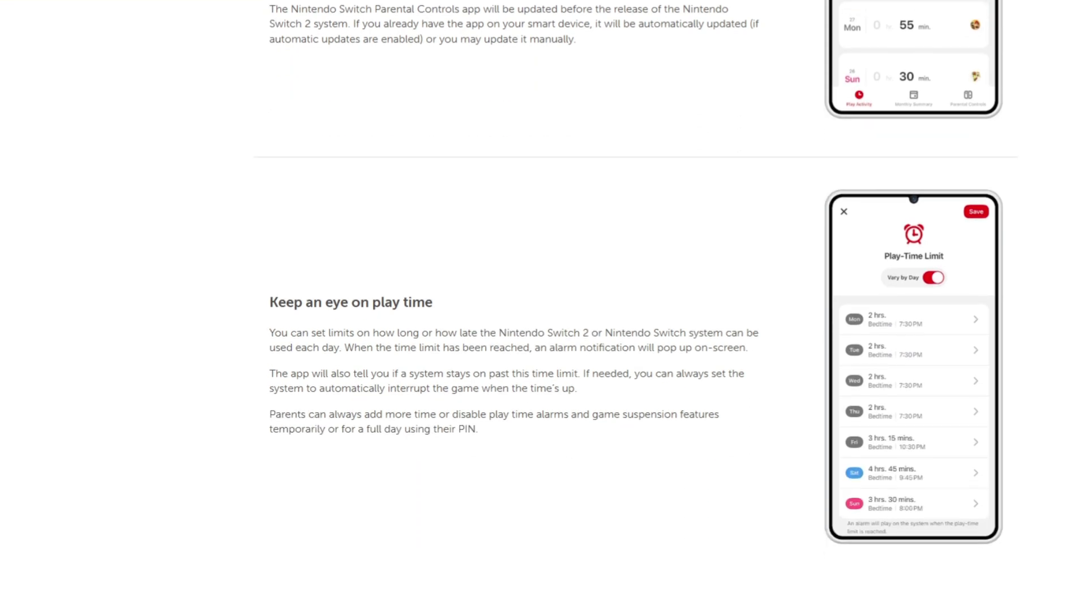
scroll(544, 306, down, 5)
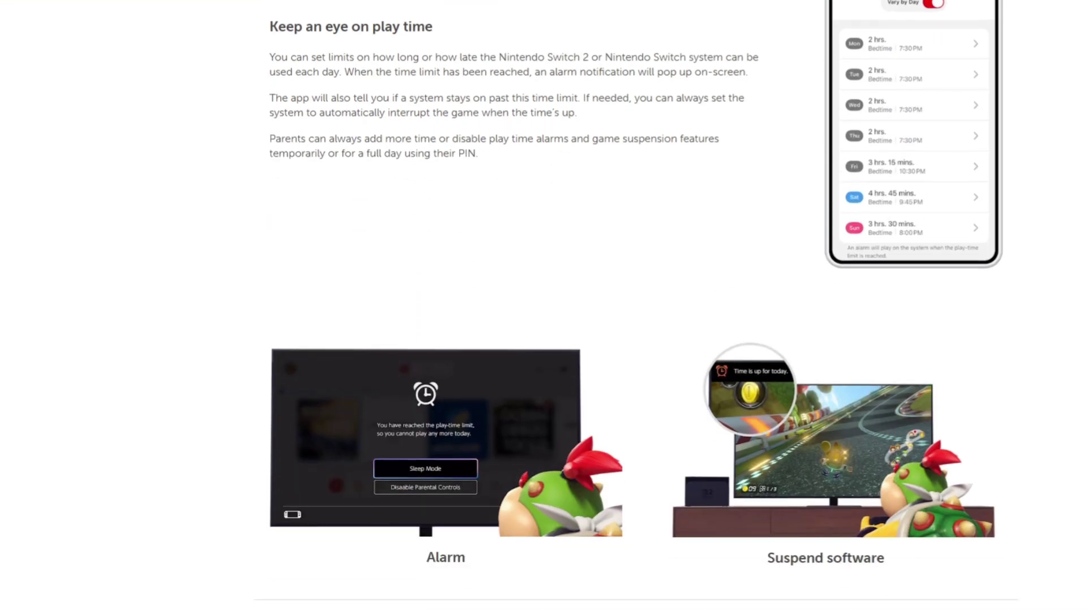
scroll(544, 306, down, 5)
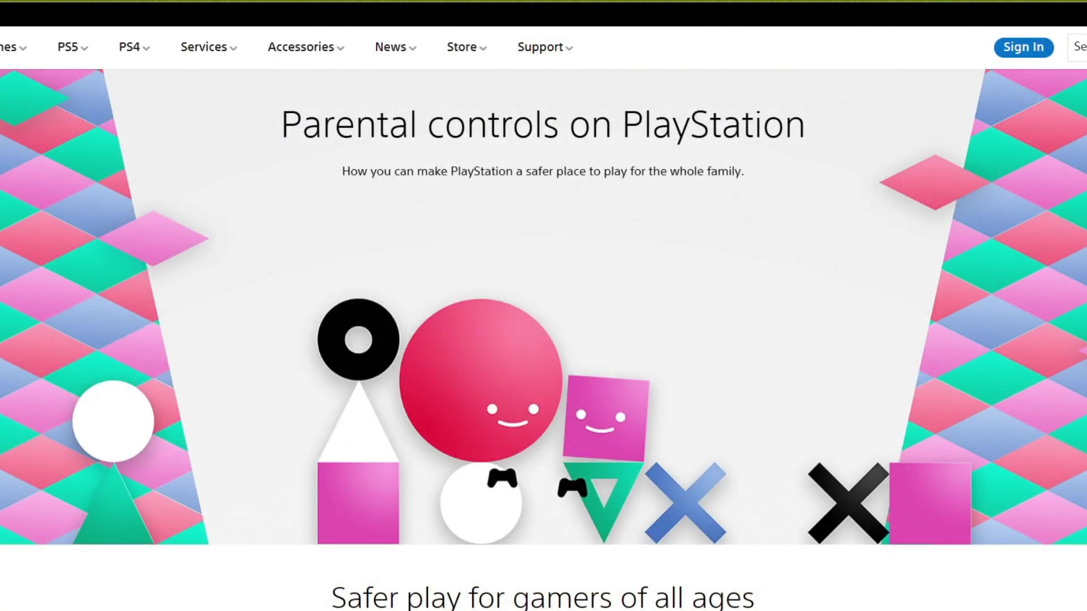
Scroll down to the PS4 Family Management and PS5 parental controls video cards
scroll(543, 306, down, 4)
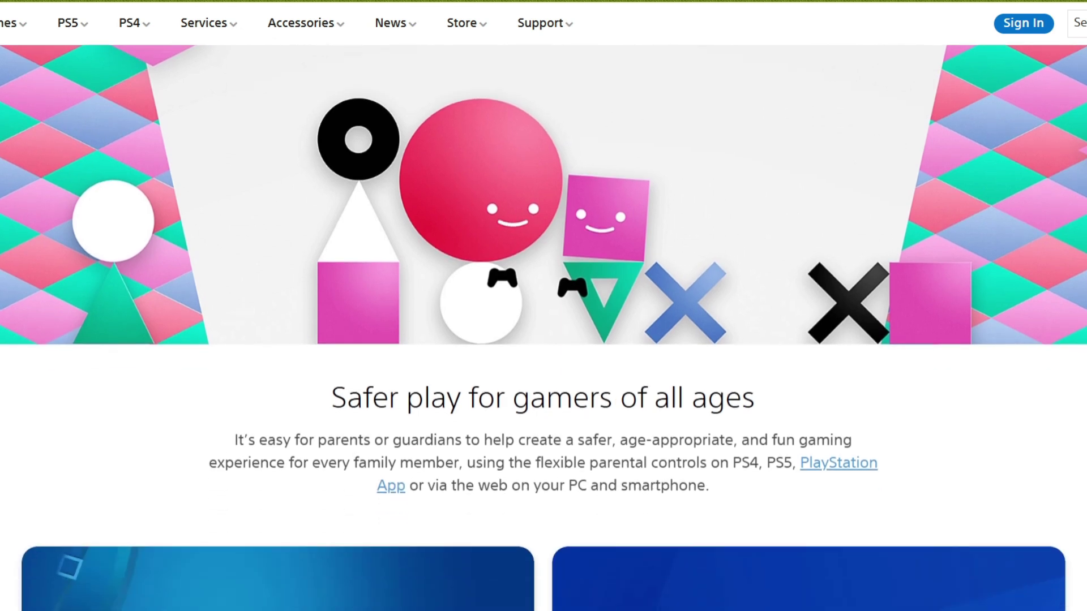
scroll(544, 306, down, 3)
scroll(543, 327, down, 4)
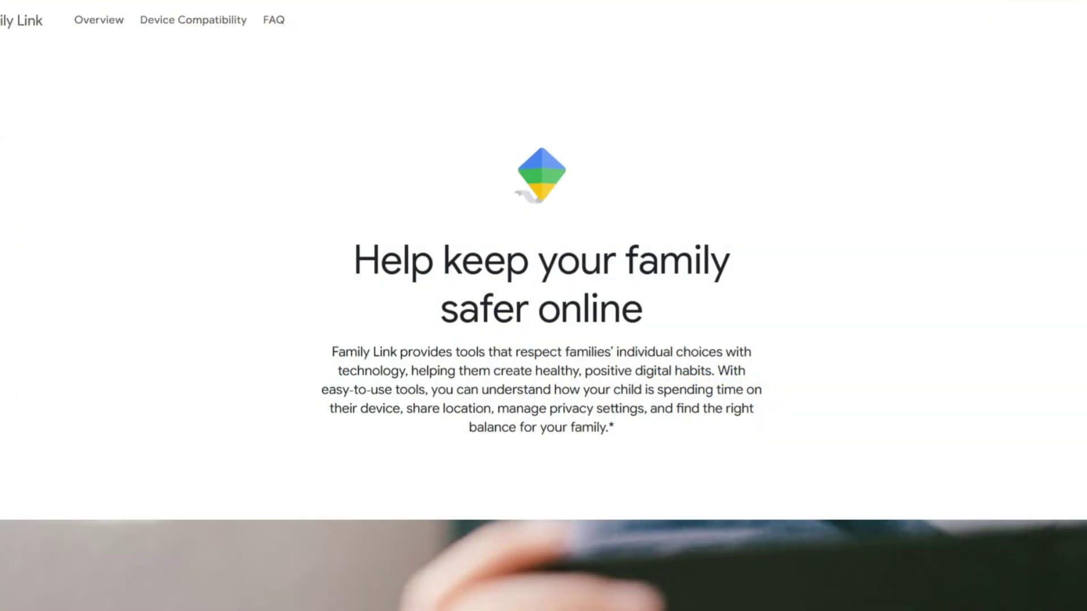
Scroll the Family Link overview down to 'Establish digital ground rules' about screen time limits
scroll(544, 306, down, 5)
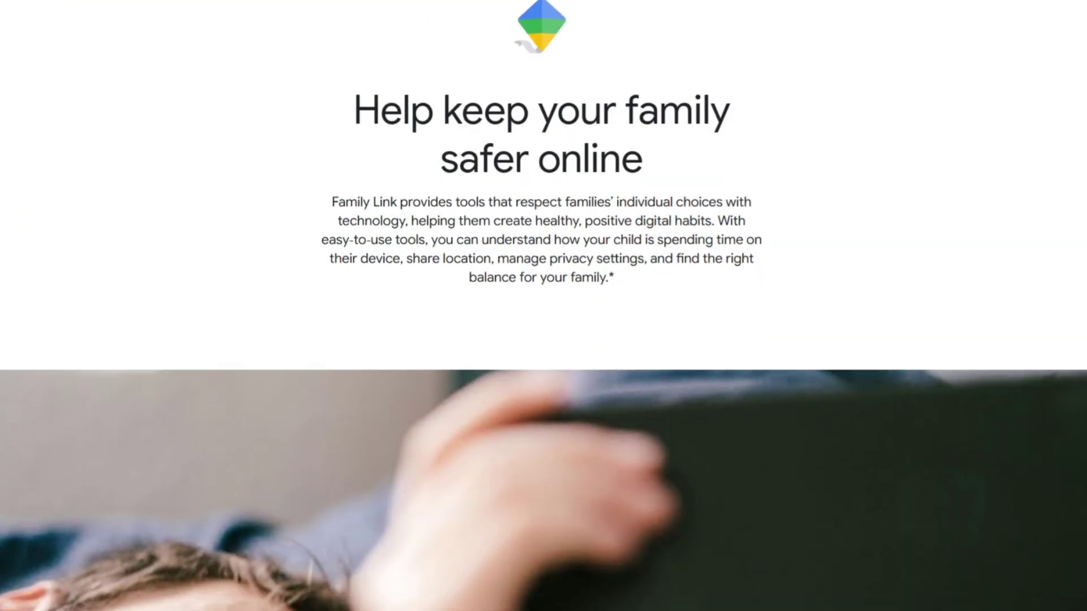
scroll(544, 306, down, 8)
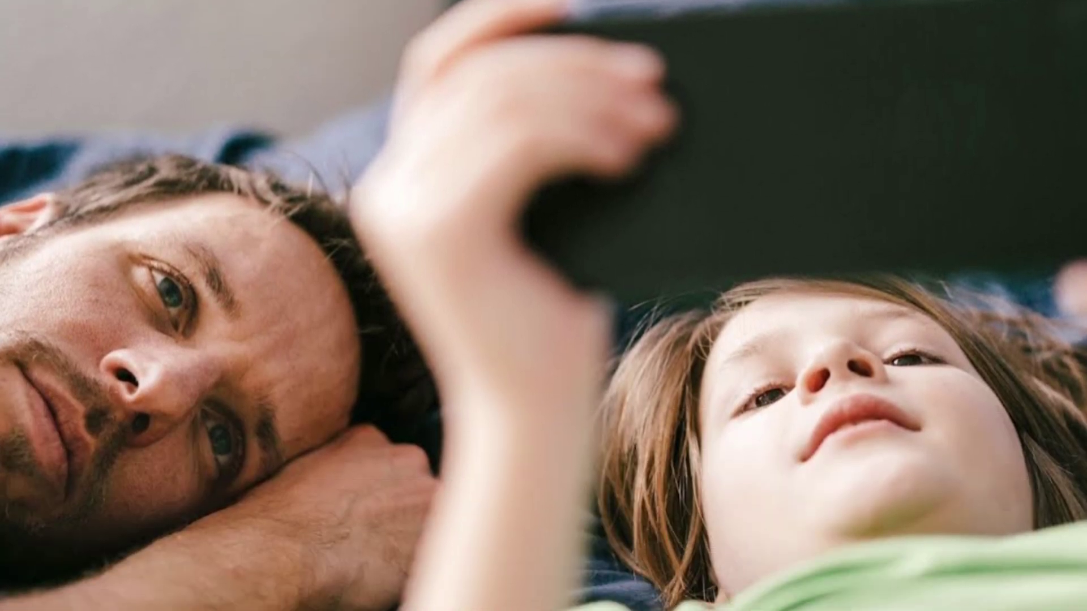
scroll(543, 306, down, 5)
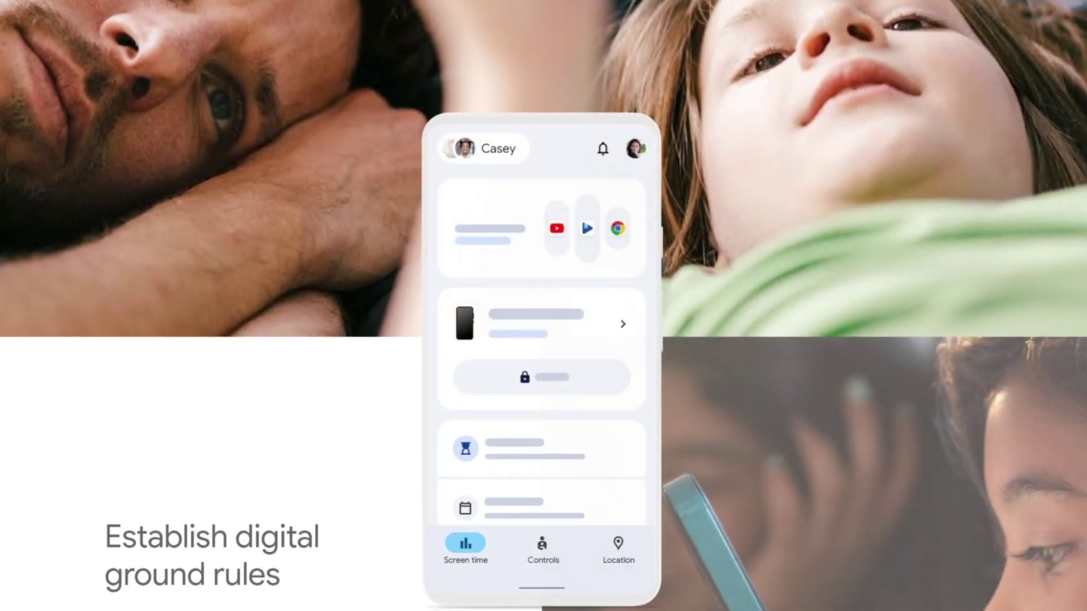
scroll(543, 306, down, 4)
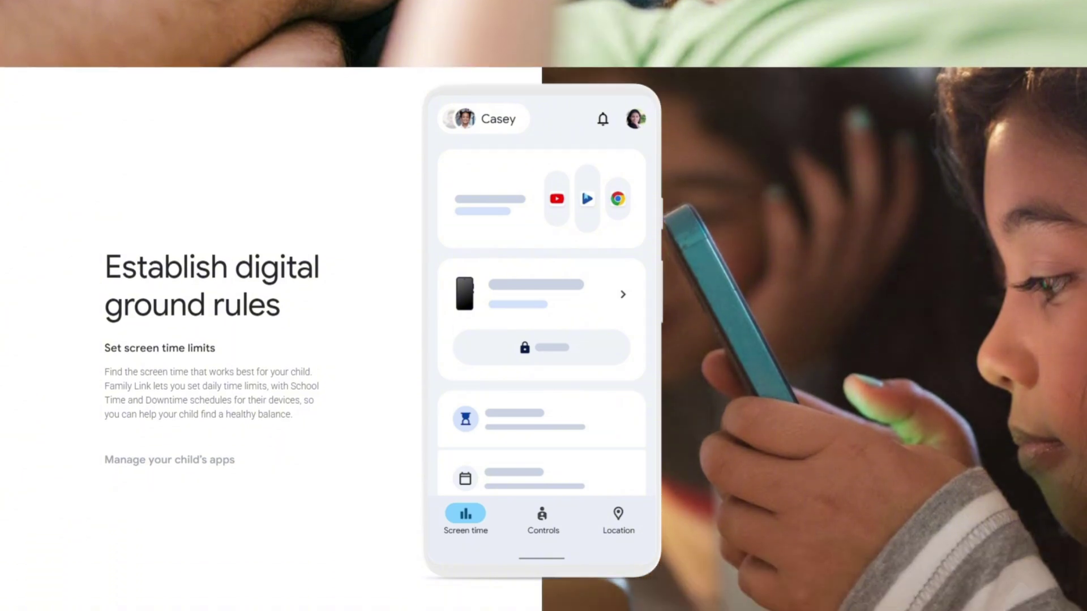